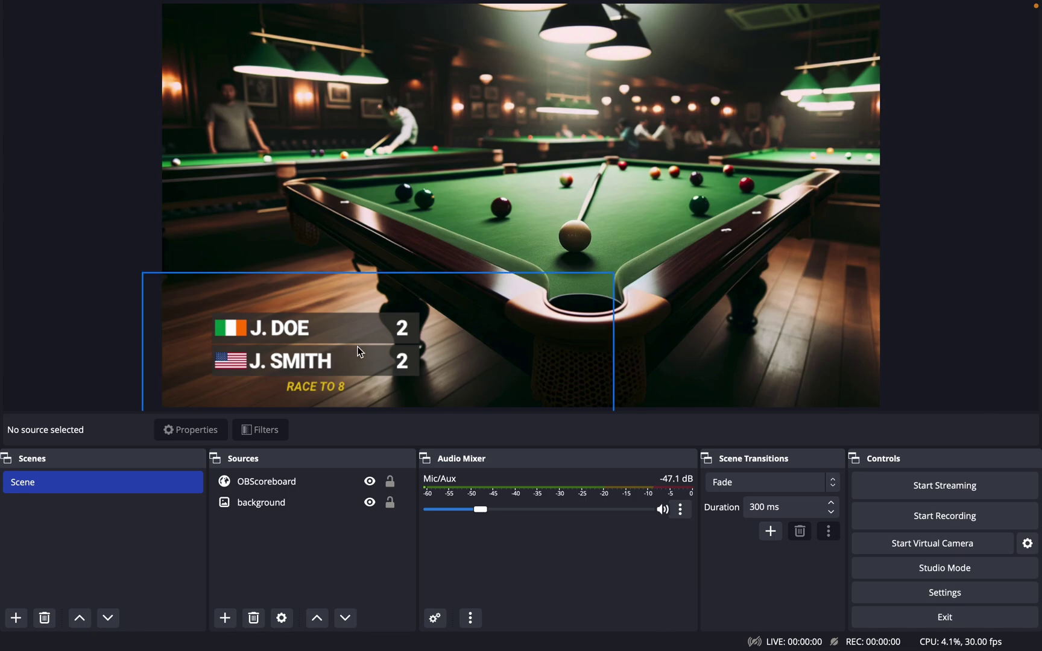
- Drag the old scoreboard overlay aside in the preview
{"action": "left_click_drag", "start_coordinate": [315, 363], "coordinate": [756, 353]}
- Delete the old OBScoreboard source and add a new Browser source
{"action": "key", "text": "Delete"}
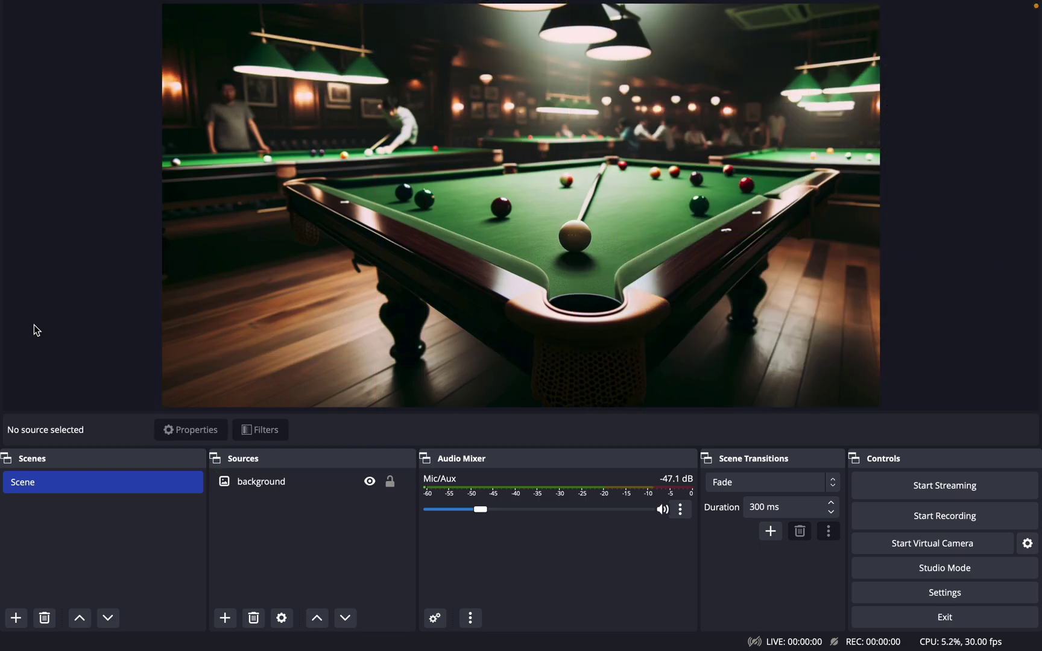
{"action": "left_click", "coordinate": [234, 620]}
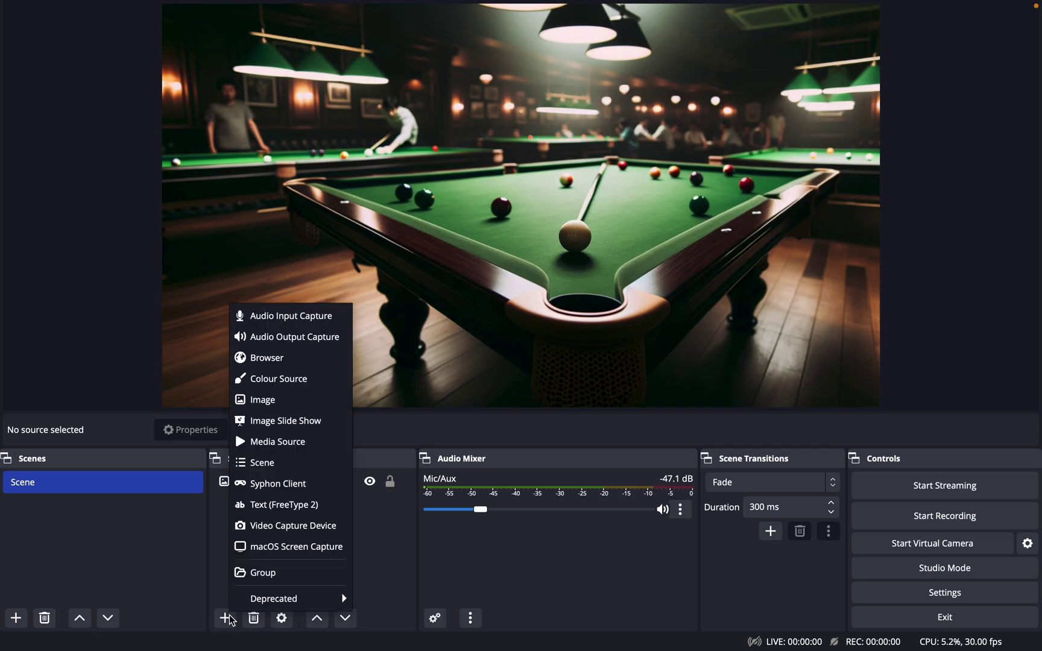
{"action": "left_click", "coordinate": [292, 360]}
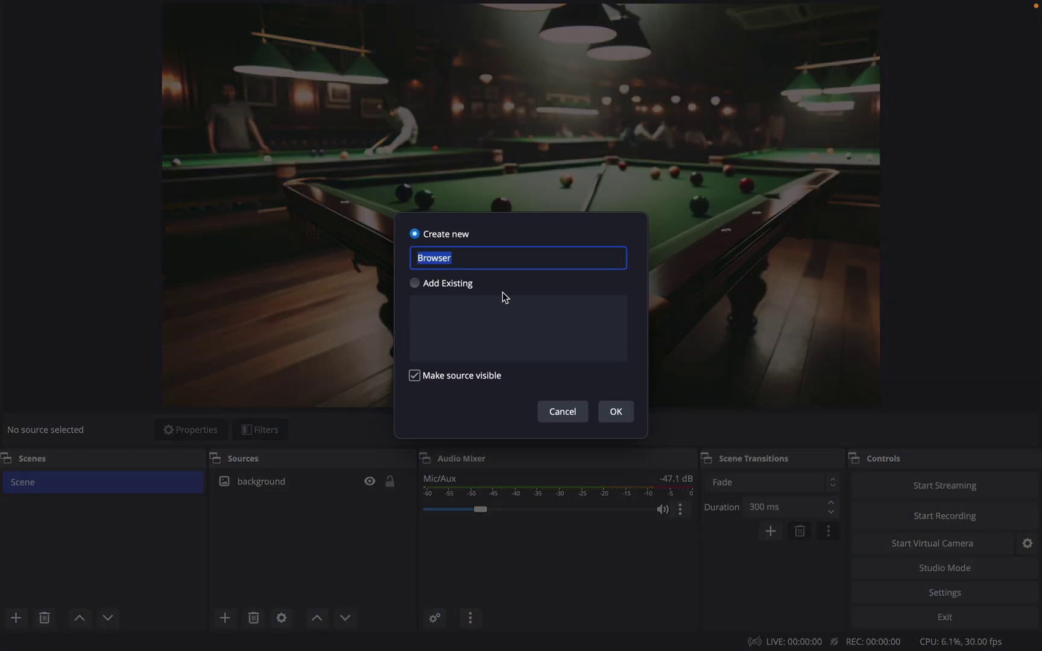
{"action": "left_click", "coordinate": [617, 414]}
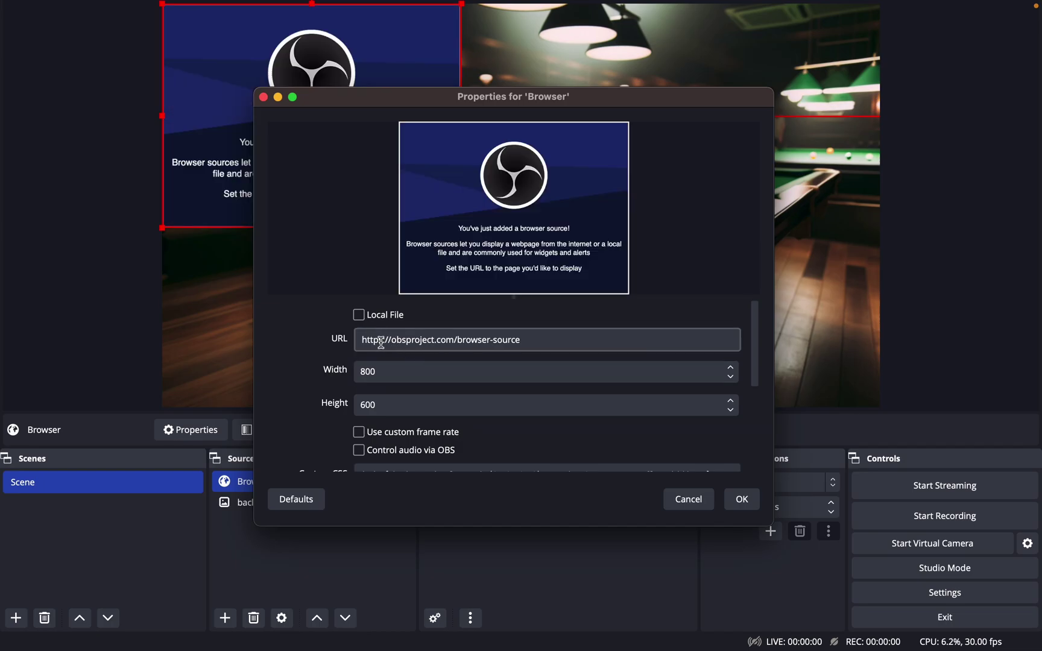
{"action": "left_click_drag", "start_coordinate": [379, 339], "coordinate": [628, 343]}
{"action": "left_click", "coordinate": [412, 342]}
{"action": "type", "text": "coreb"}
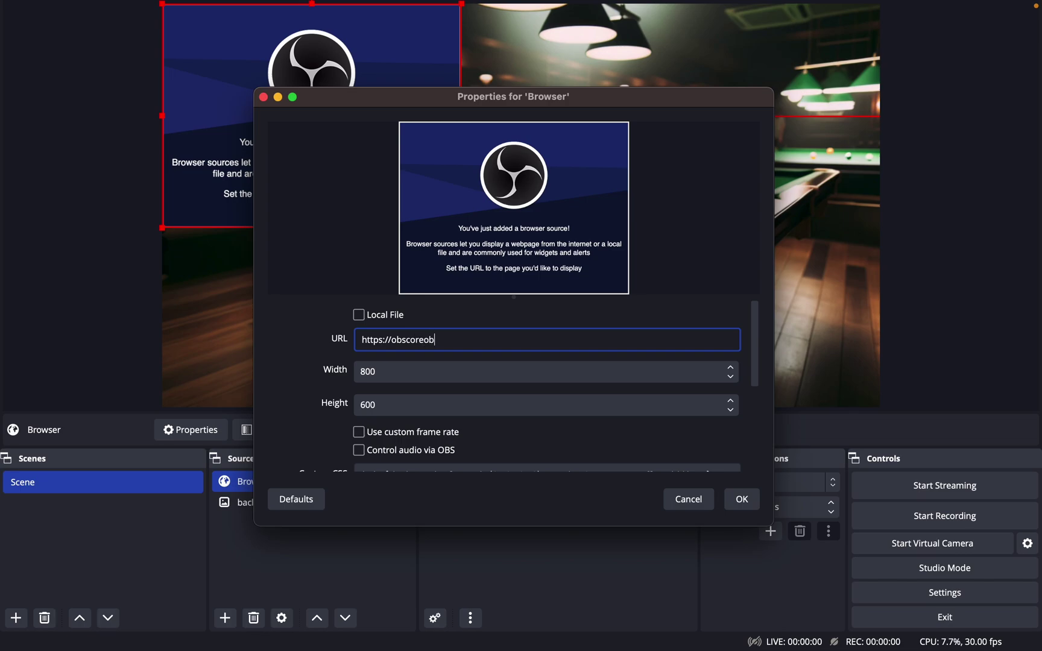
{"action": "type", "text": "oard.com"}
{"action": "left_click", "coordinate": [361, 372]}
{"action": "type", "text": "1"}
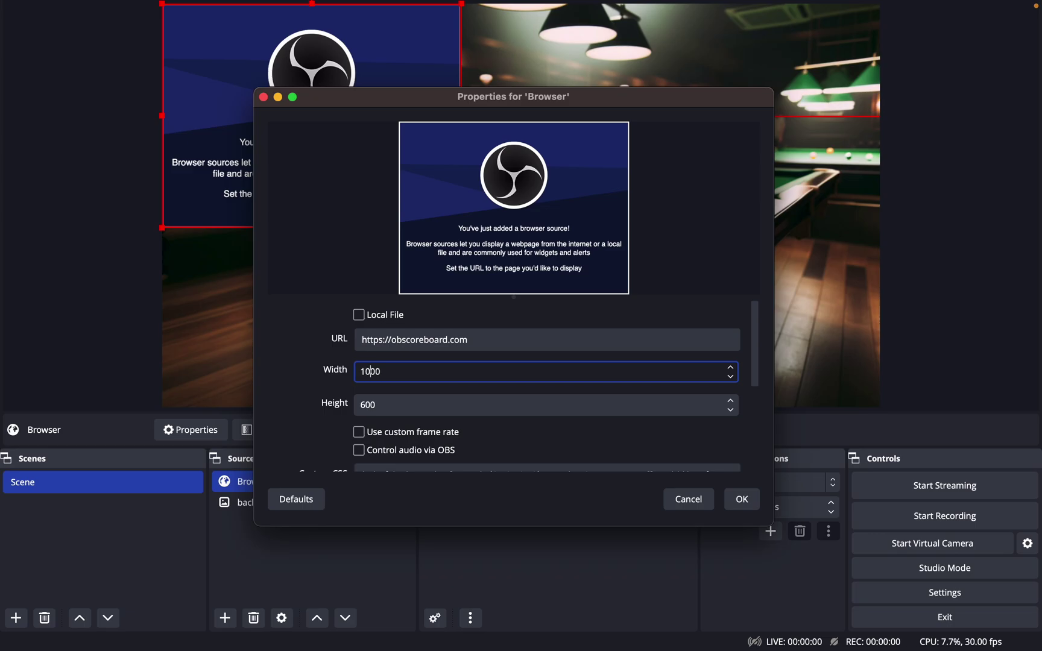
{"action": "type", "text": "0"}
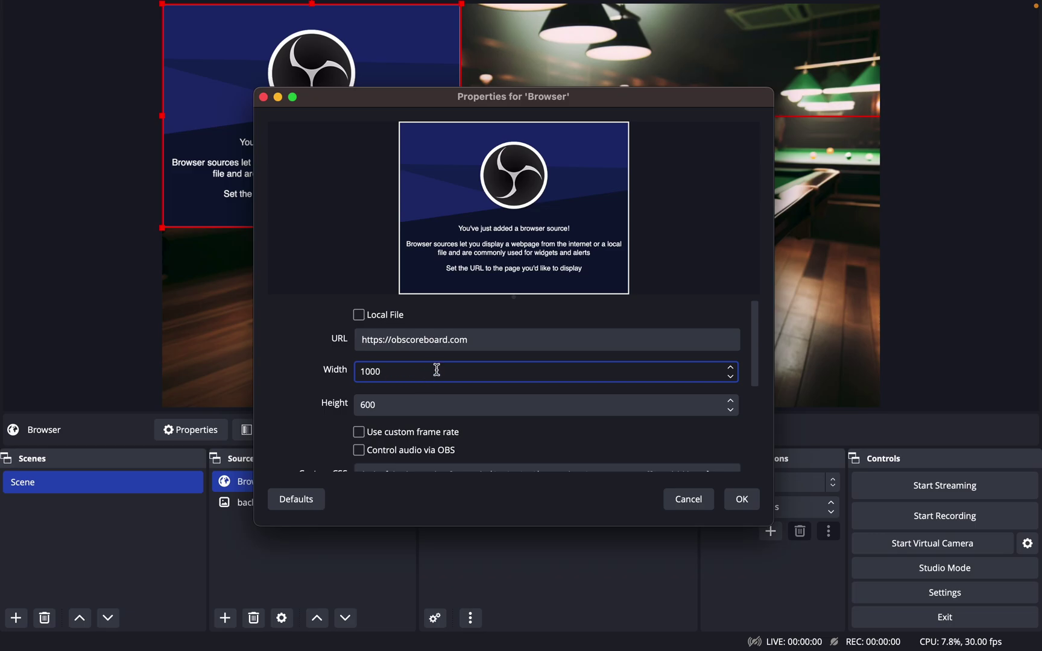
{"action": "left_click", "coordinate": [743, 501]}
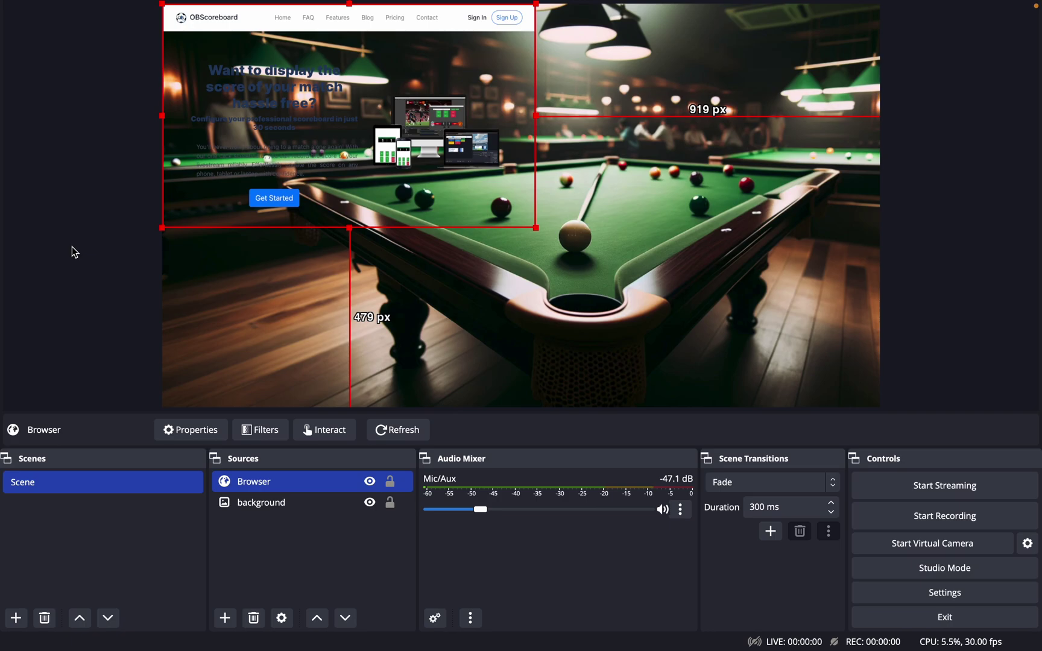
- Interact with the Browser source and sign in to OBScoreboard
{"action": "right_click", "coordinate": [284, 483]}
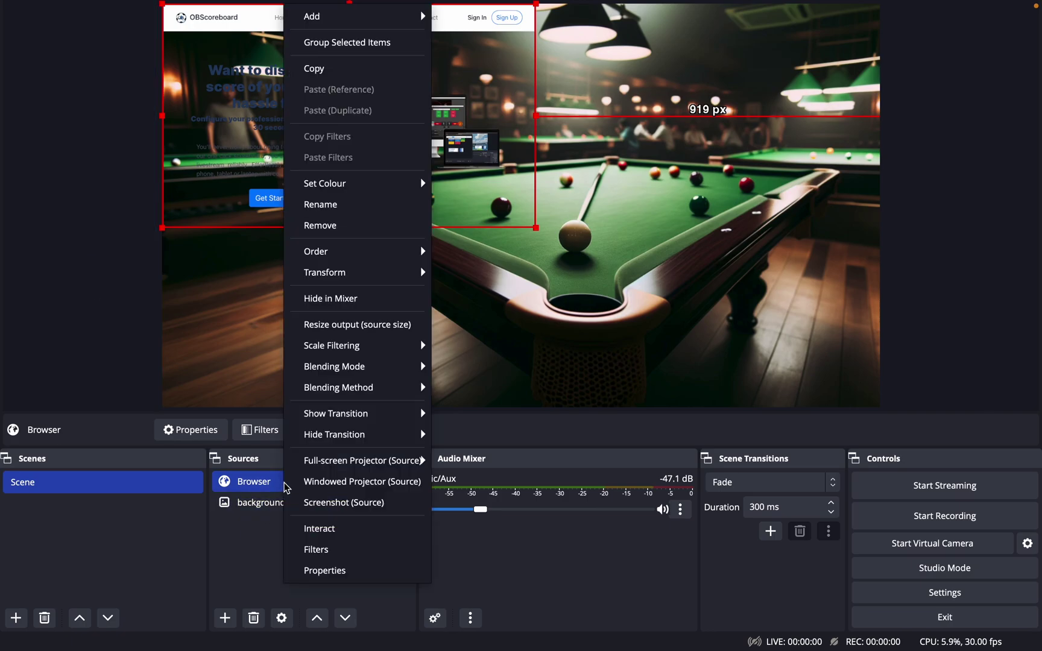
{"action": "left_click", "coordinate": [320, 529]}
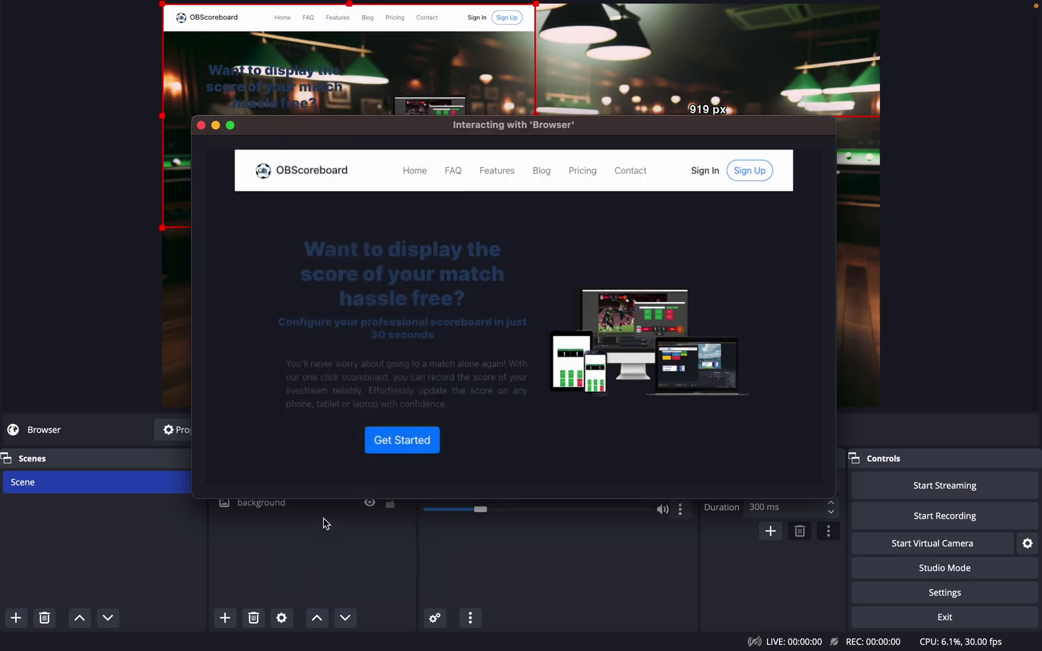
{"action": "left_click", "coordinate": [705, 172]}
{"action": "left_click", "coordinate": [487, 300]}
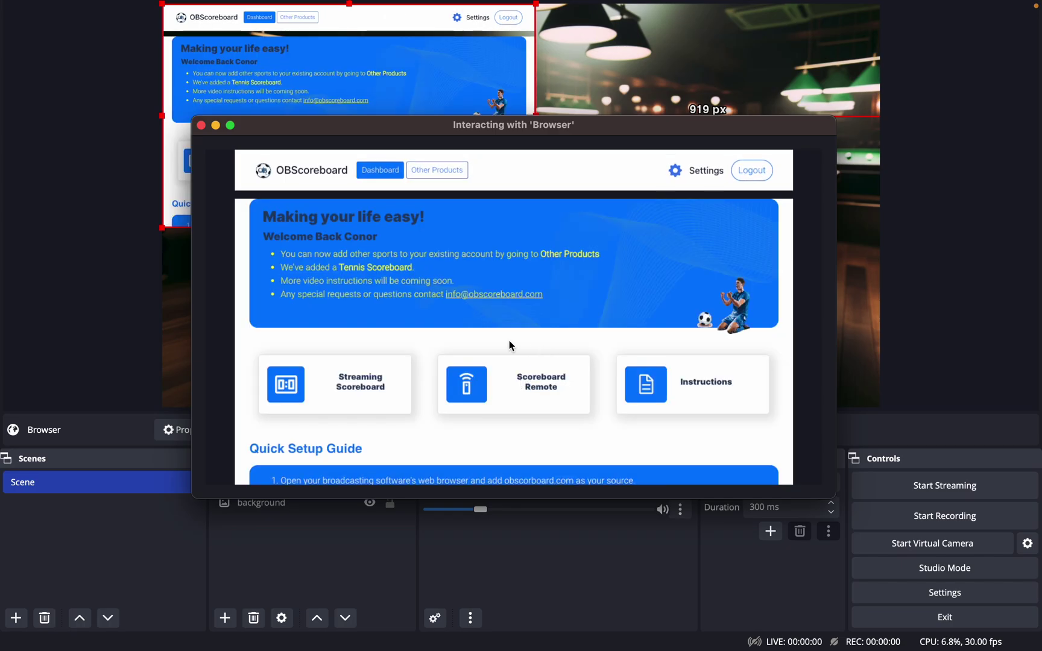
- Open the Streaming Scoreboard, log out the other device, and take over Device 1
{"action": "left_click", "coordinate": [364, 389]}
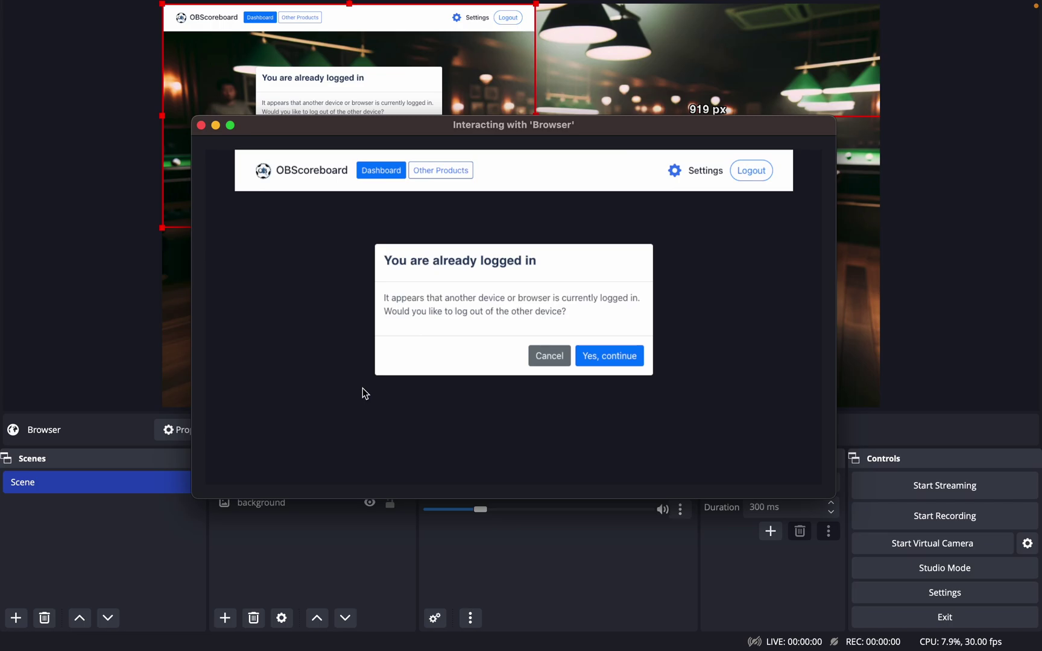
{"action": "left_click", "coordinate": [609, 357]}
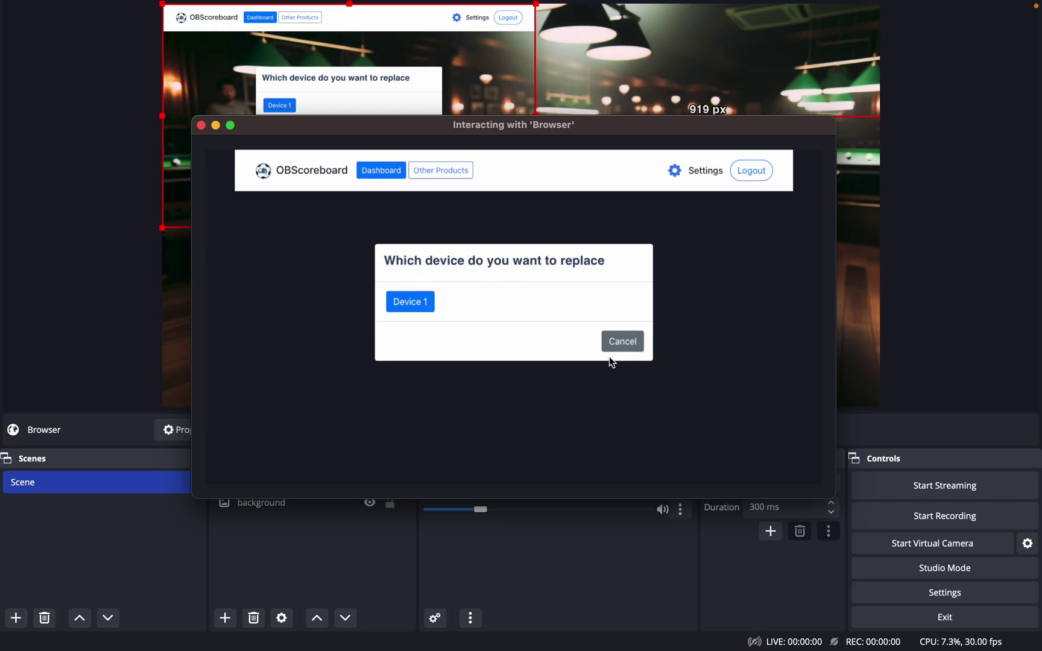
{"action": "left_click", "coordinate": [408, 303]}
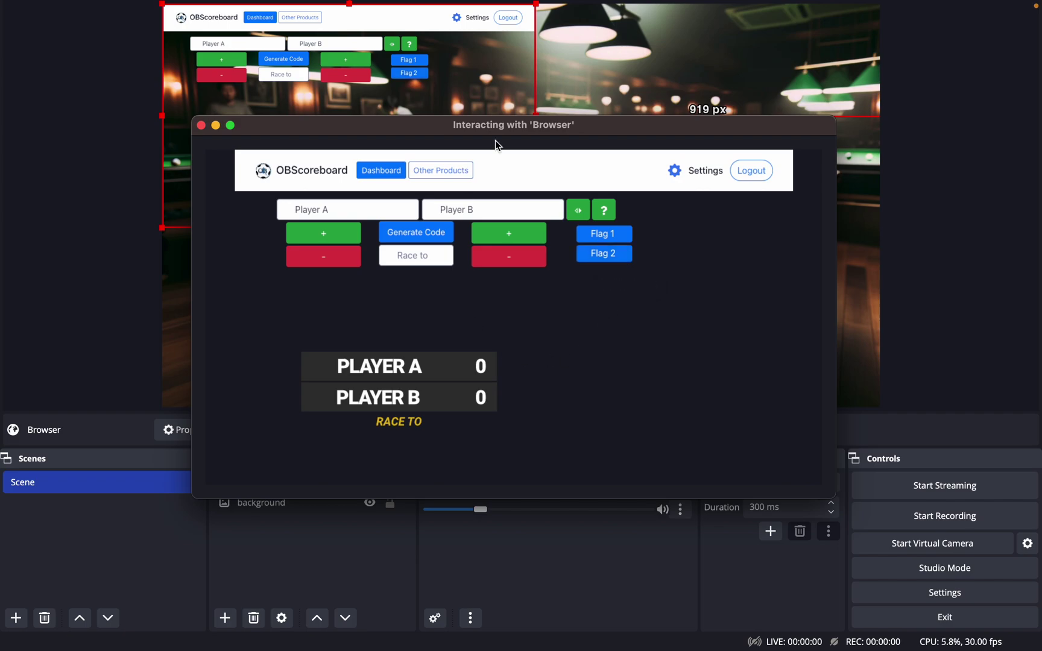
- Crop the controls off the scoreboard source, enlarge it, move it lower, and lock it
{"action": "left_click_drag", "start_coordinate": [472, 136], "coordinate": [837, 119]}
{"action": "left_click", "coordinate": [332, 34]}
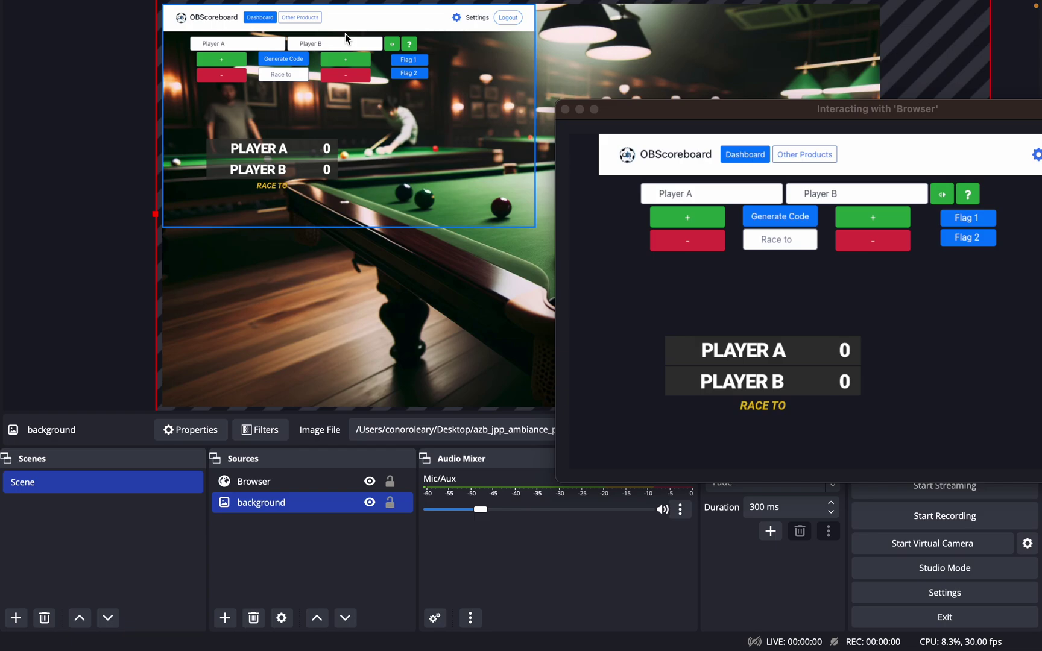
{"action": "left_click", "coordinate": [353, 33]}
{"action": "mouse_move", "coordinate": [358, 10]}
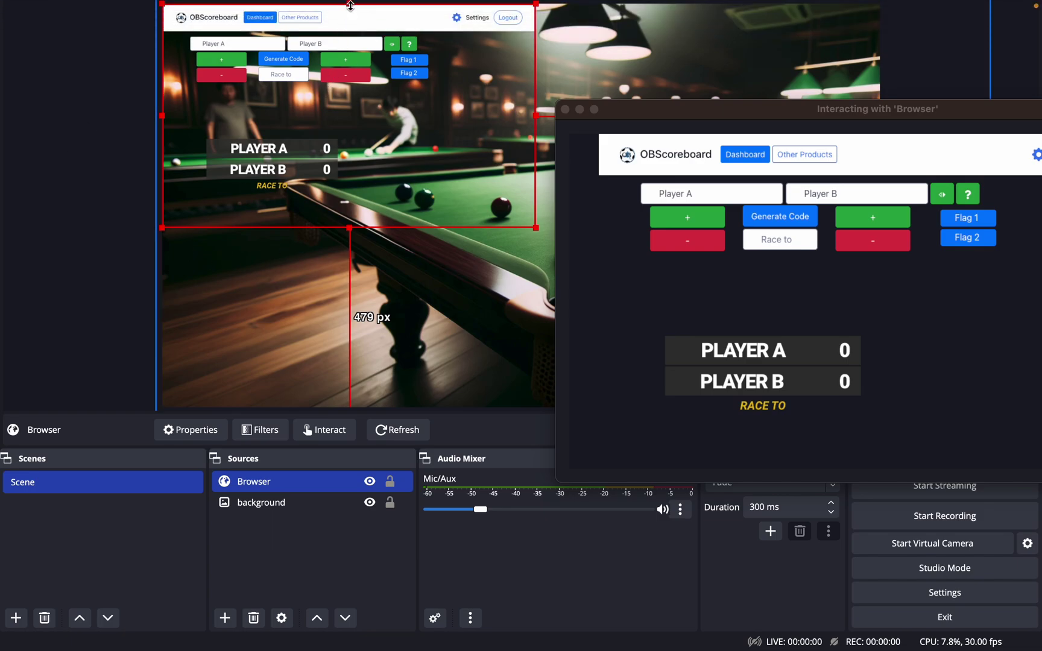
{"action": "left_click_drag", "start_coordinate": [350, 5], "coordinate": [283, 366]}
{"action": "left_click_drag", "start_coordinate": [522, 315], "coordinate": [631, 242]}
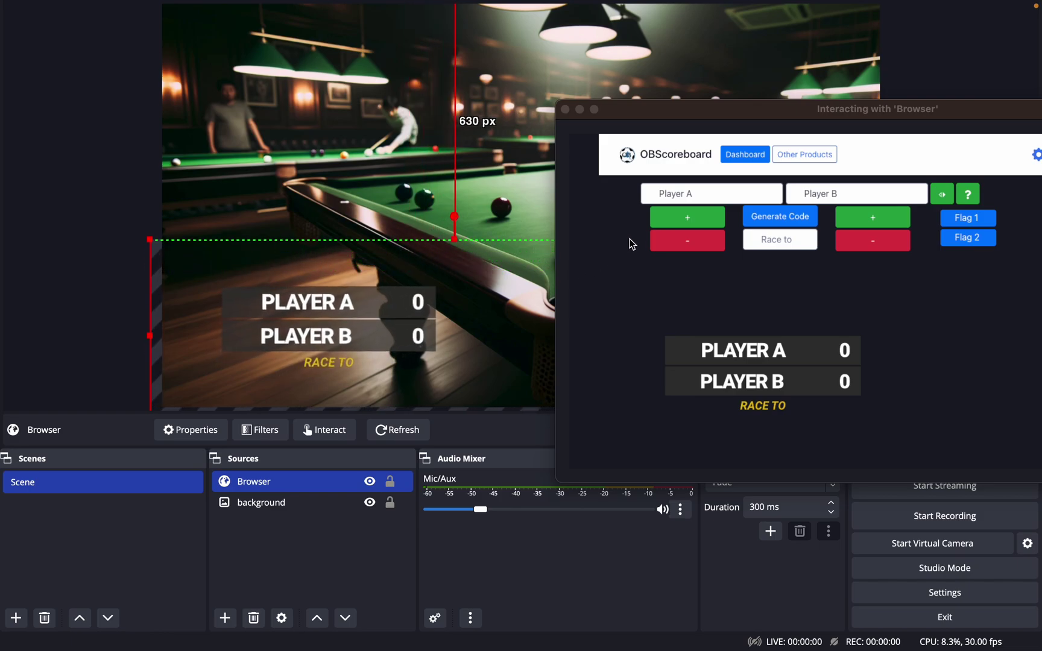
{"action": "left_click_drag", "start_coordinate": [359, 318], "coordinate": [351, 332]}
{"action": "left_click", "coordinate": [390, 483]}
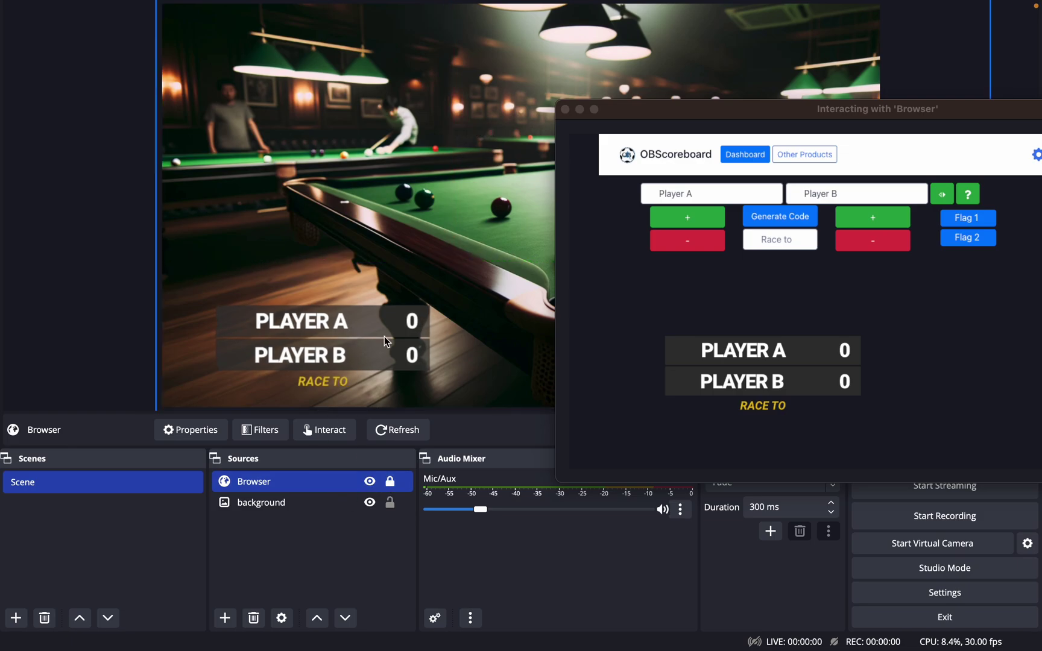
- Reselect the Browser source, shift the scoreboard slightly left, and lock it again
{"action": "left_click", "coordinate": [362, 339]}
{"action": "left_click", "coordinate": [18, 317]}
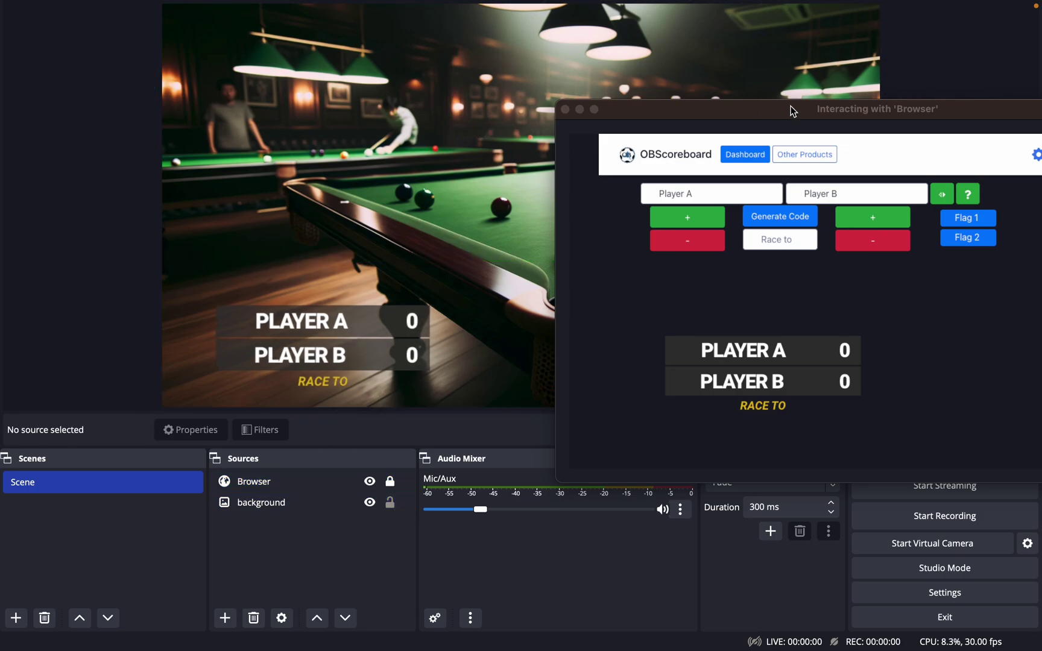
{"action": "left_click_drag", "start_coordinate": [795, 109], "coordinate": [675, 109]}
{"action": "left_click", "coordinate": [315, 486]}
{"action": "left_click", "coordinate": [338, 503]}
{"action": "left_click", "coordinate": [390, 487]}
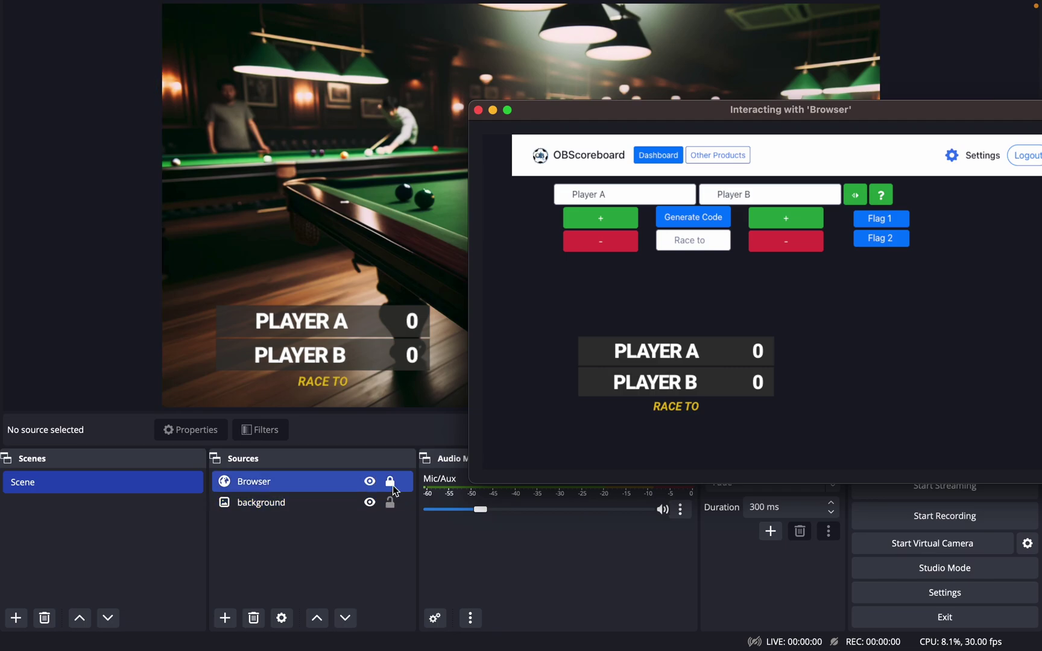
{"action": "left_click_drag", "start_coordinate": [339, 361], "coordinate": [317, 361]}
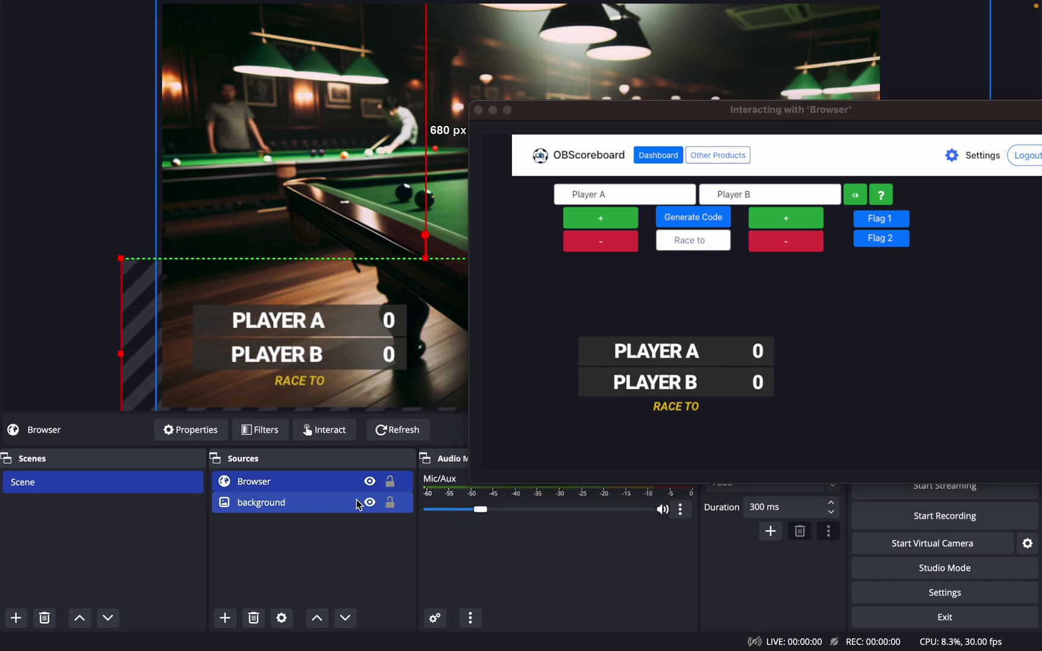
{"action": "left_click", "coordinate": [392, 482]}
- Set the scoreboard's race-to target to 8
{"action": "left_click_drag", "start_coordinate": [733, 114], "coordinate": [745, 48]}
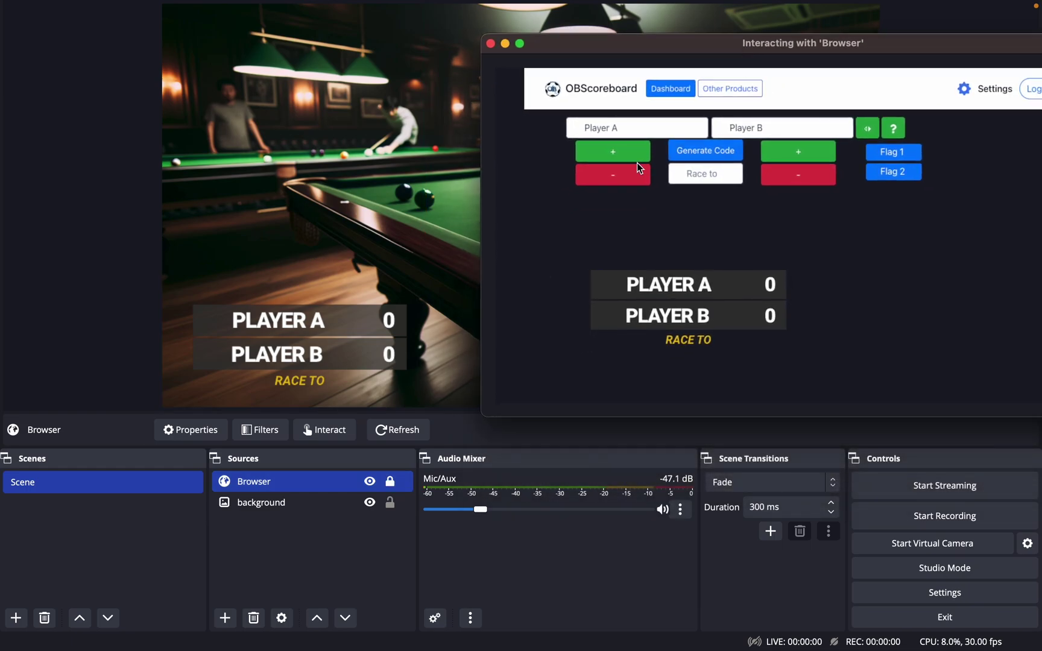
{"action": "left_click", "coordinate": [703, 174]}
{"action": "type", "text": "8"}
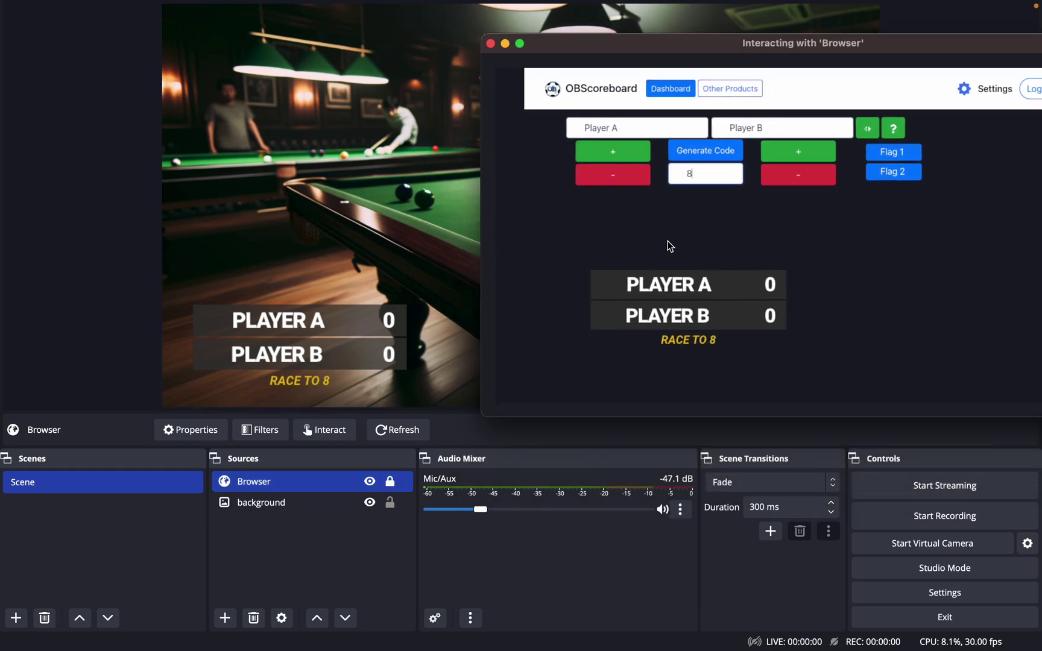
- Give Player A a score of 3 and Player B a score of 2
{"action": "left_click", "coordinate": [615, 151]}
{"action": "left_click", "coordinate": [618, 154]}
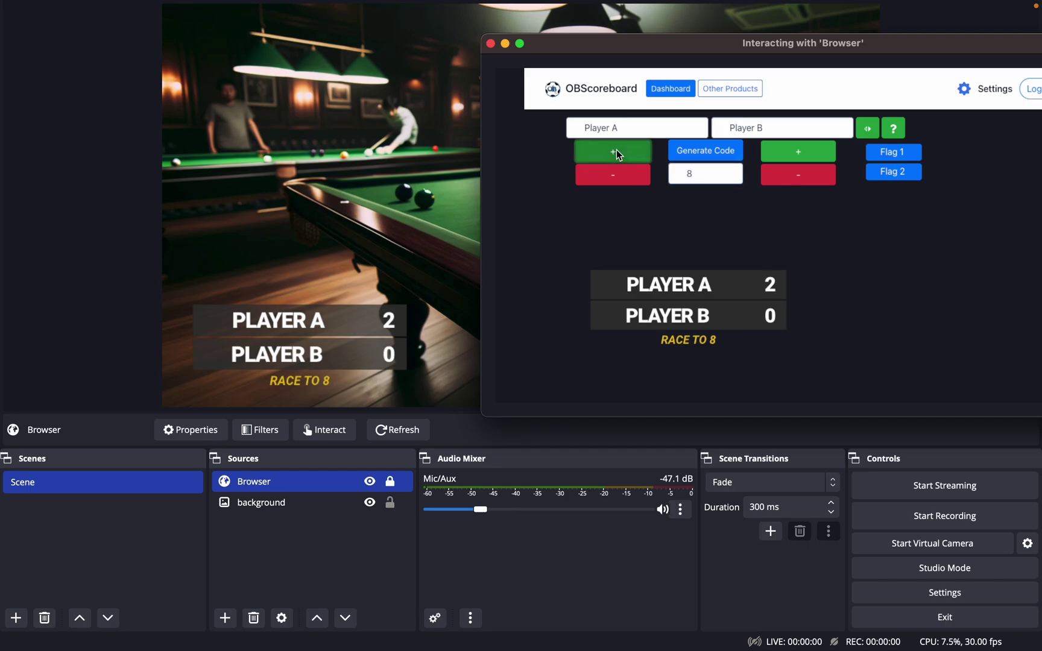
{"action": "left_click", "coordinate": [619, 155]}
{"action": "left_click", "coordinate": [818, 152]}
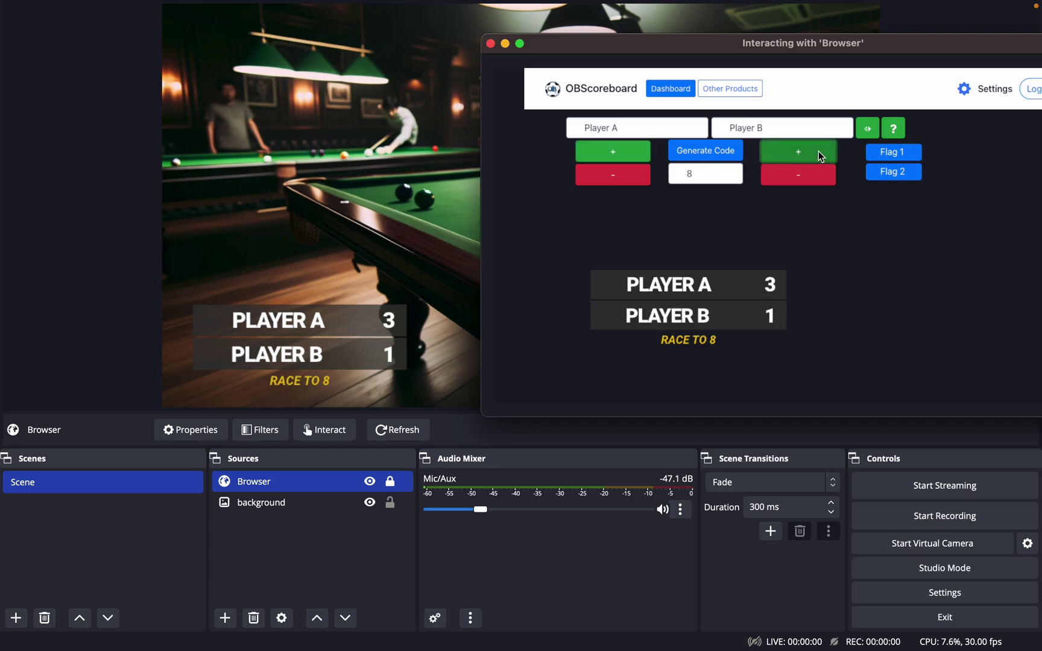
{"action": "left_click", "coordinate": [821, 156]}
{"action": "left_click", "coordinate": [637, 132]}
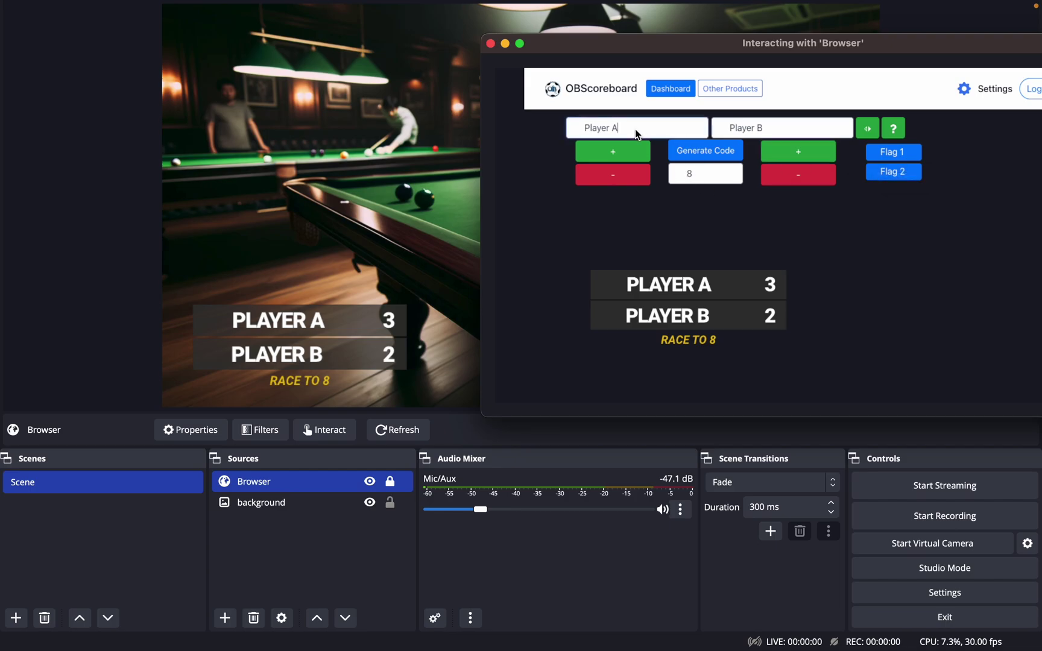
- Set the first player's flag to FLAG-Ireland.webp and the second's to usa-flag.webp
{"action": "left_click", "coordinate": [895, 152]}
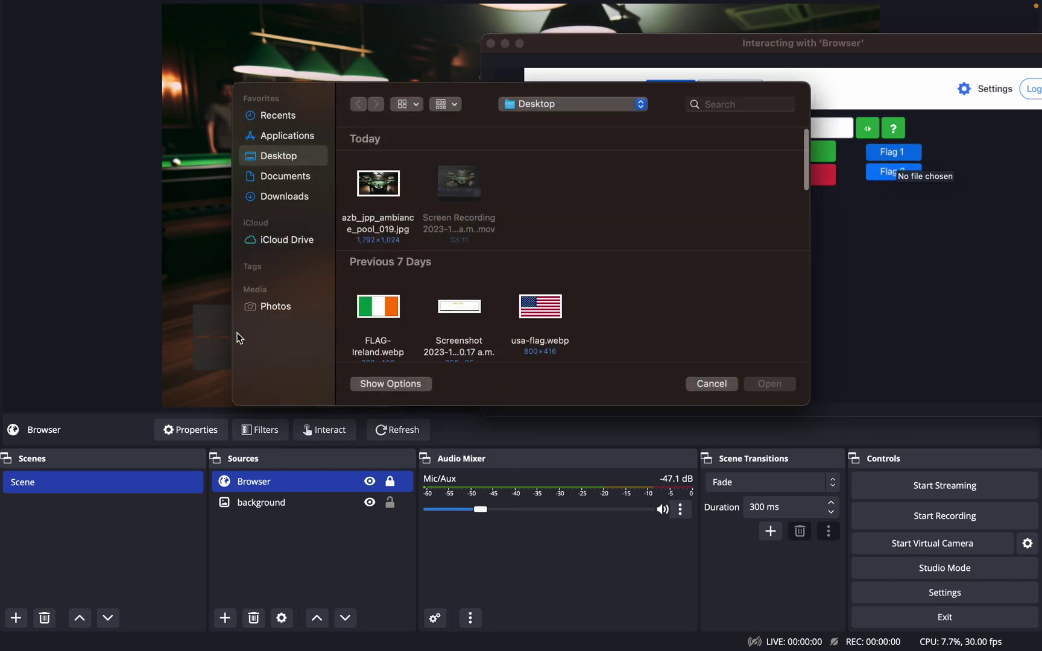
{"action": "left_click", "coordinate": [392, 300]}
{"action": "left_click", "coordinate": [768, 384]}
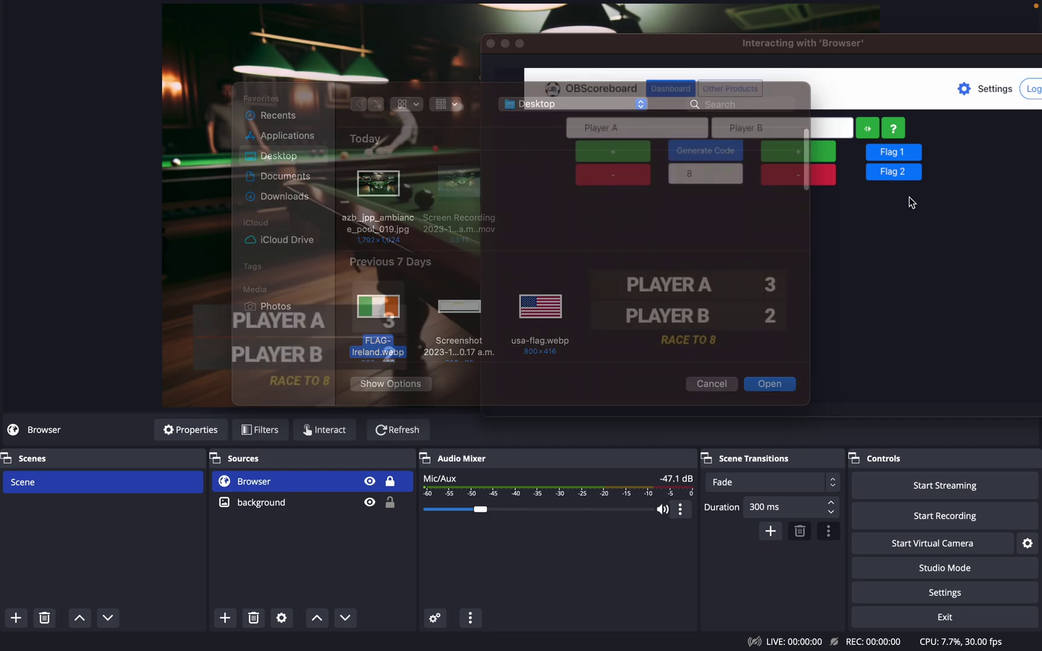
{"action": "left_click", "coordinate": [897, 173]}
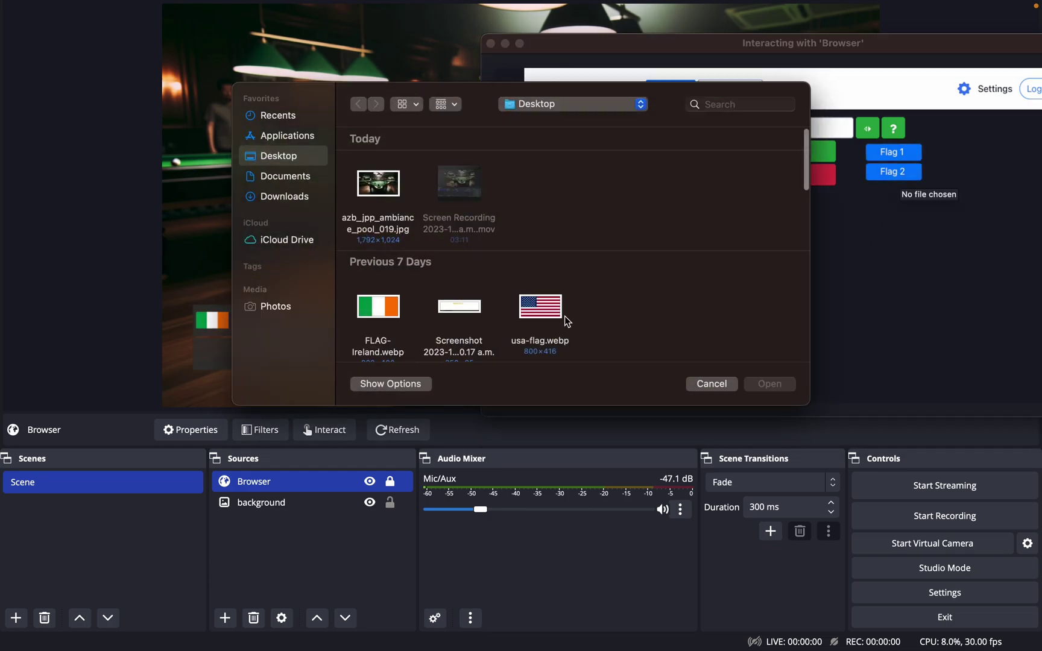
{"action": "left_click", "coordinate": [550, 316]}
{"action": "double_click", "coordinate": [549, 317]}
- Rename the players to 'J. Doe' and 'J. Smith'
{"action": "left_click", "coordinate": [626, 131]}
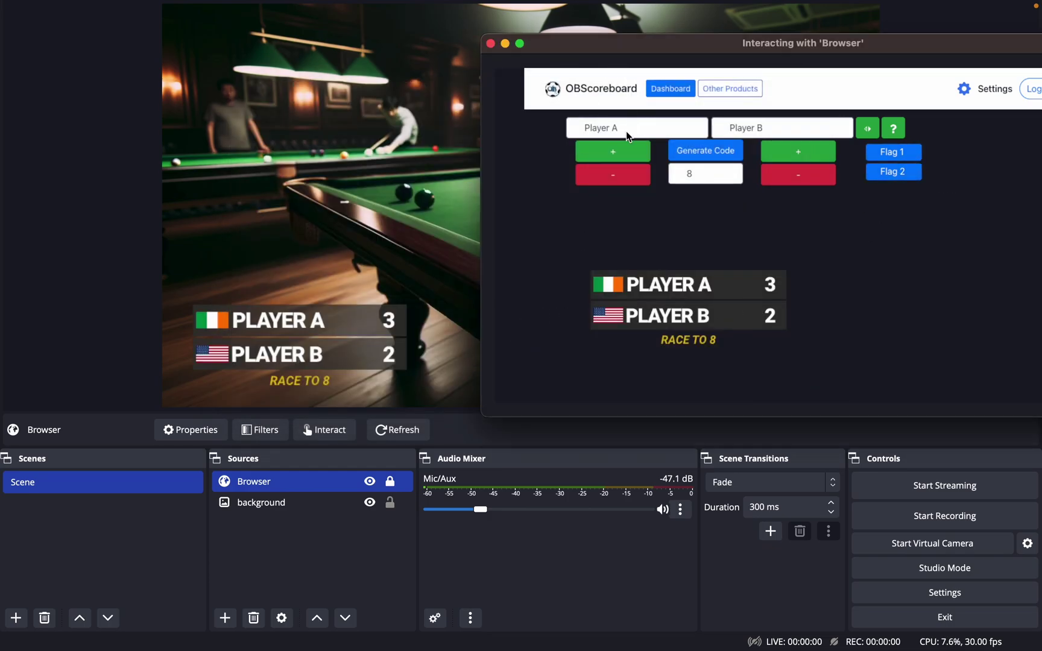
{"action": "key", "text": "BackSpace"}
{"action": "key", "text": "BackSpace"}
{"action": "key", "text": "BackSpace"}
{"action": "key", "text": "BackSpace"}
{"action": "key", "text": "BackSpace"}
{"action": "key", "text": "BackSpace"}
{"action": "key", "text": "BackSpace"}
{"action": "key", "text": "BackSpace"}
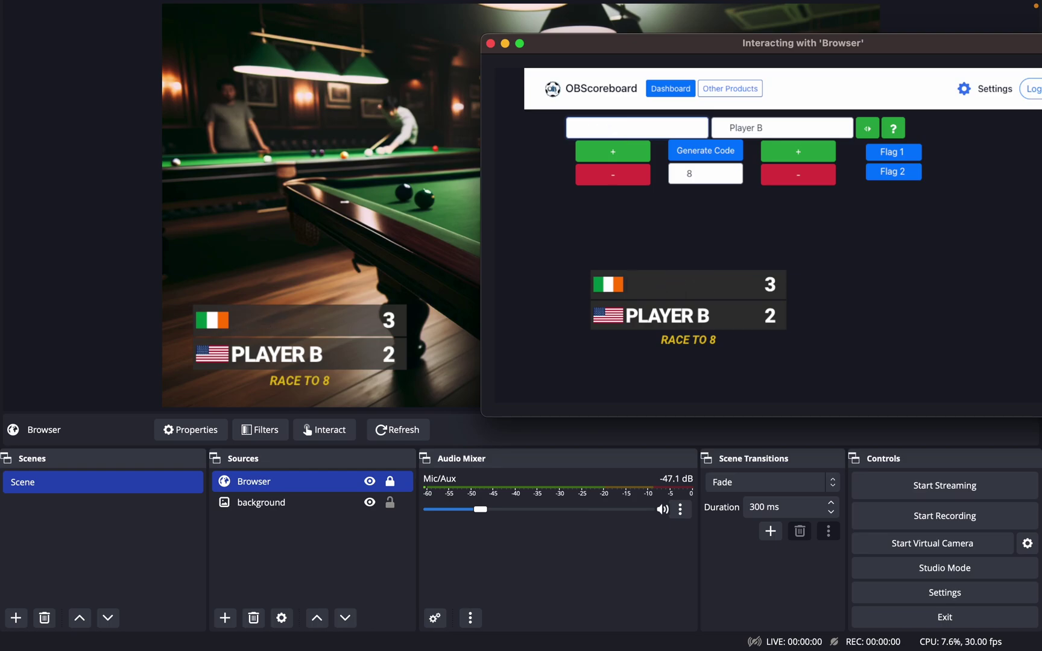
{"action": "type", "text": "J. D"}
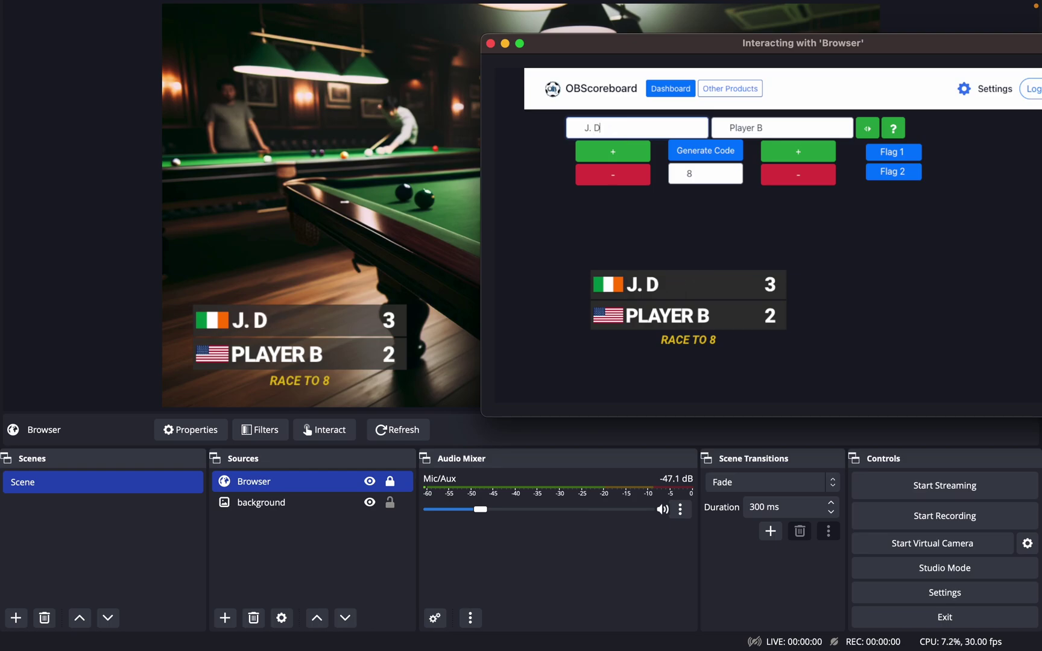
{"action": "type", "text": "oe"}
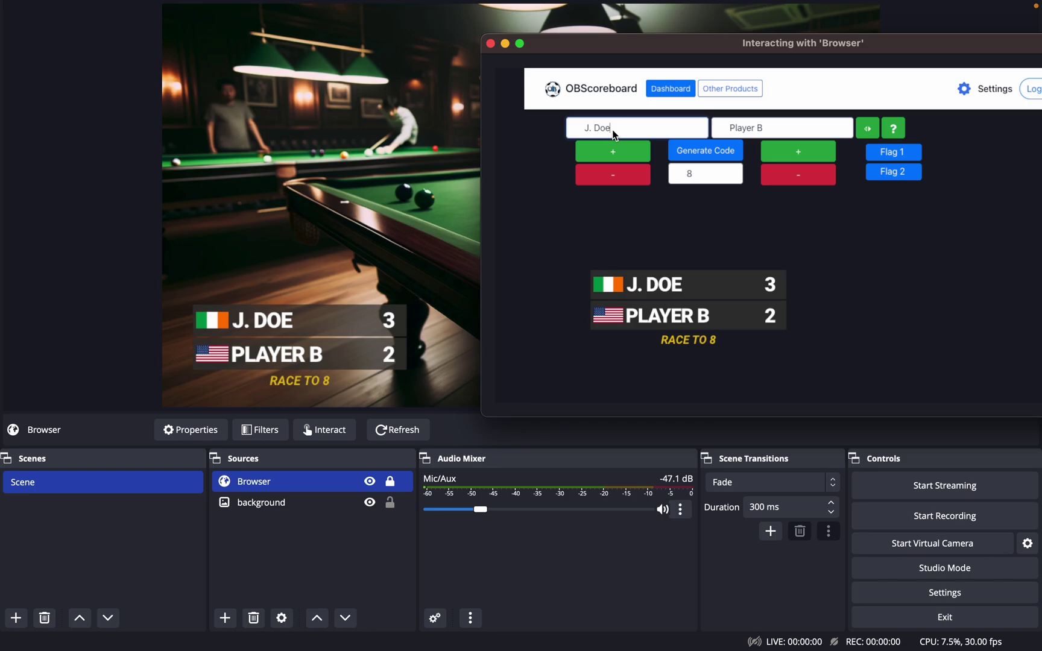
{"action": "left_click", "coordinate": [786, 125]}
{"action": "key", "text": "BackSpace"}
{"action": "key", "text": "BackSpace"}
{"action": "key", "text": "BackSpace"}
{"action": "key", "text": "BackSpace"}
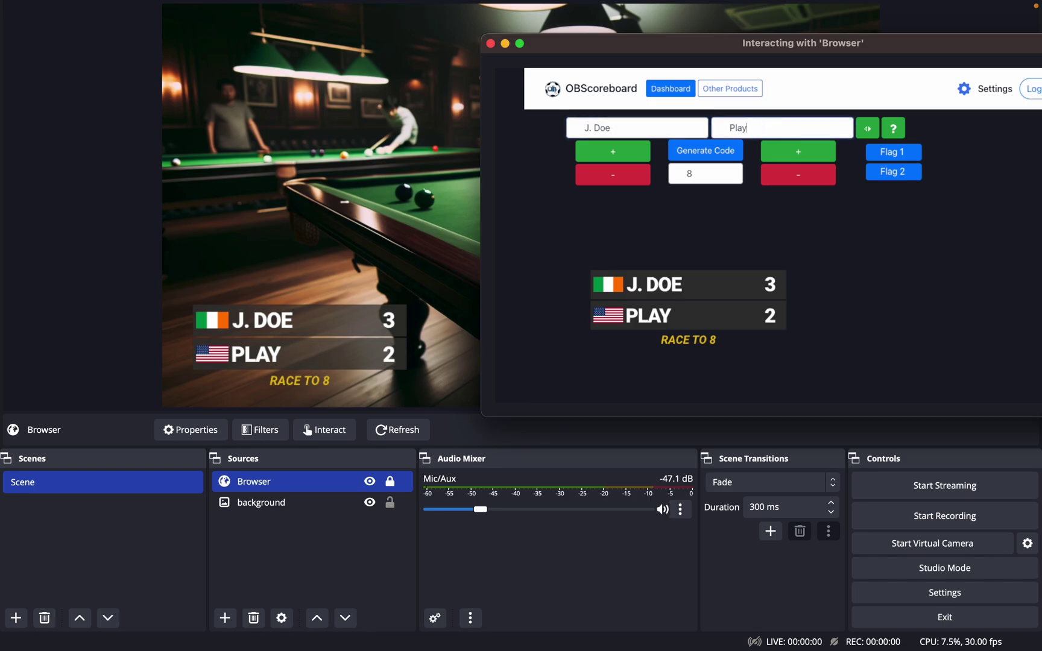
{"action": "key", "text": "BackSpace"}
{"action": "key", "text": "BackSpace"}
{"action": "key", "text": "BackSpace"}
{"action": "key", "text": "BackSpace"}
{"action": "type", "text": "Jane S"}
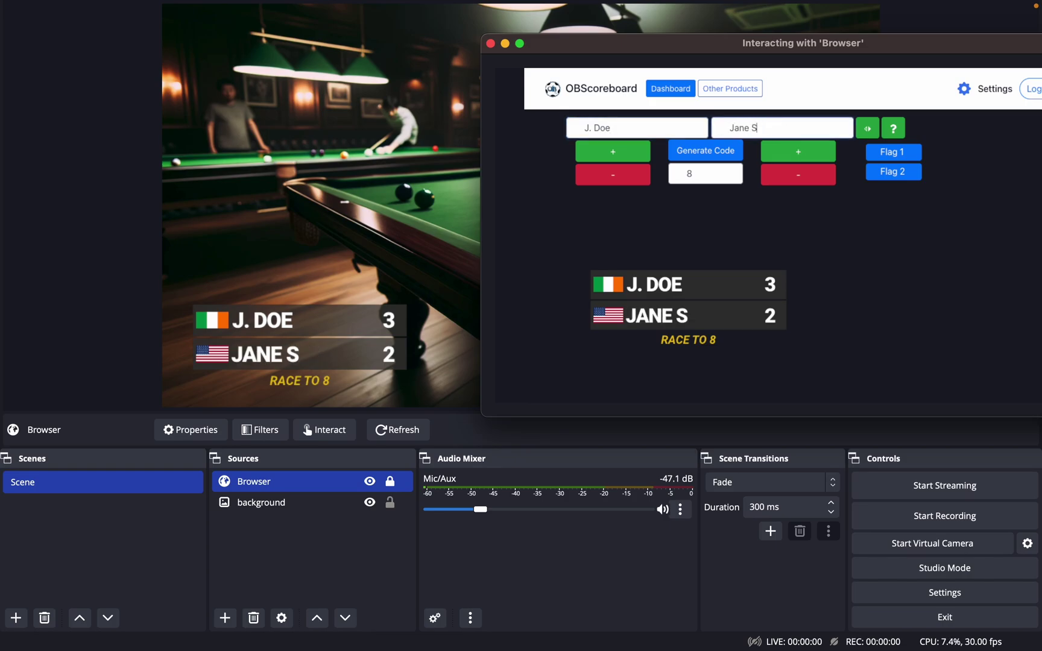
{"action": "key", "text": "BackSpace"}
{"action": "key", "text": "BackSpace"}
{"action": "key", "text": "BackSpace"}
{"action": "key", "text": "BackSpace"}
{"action": "key", "text": "BackSpace"}
{"action": "type", "text": ". Smit"}
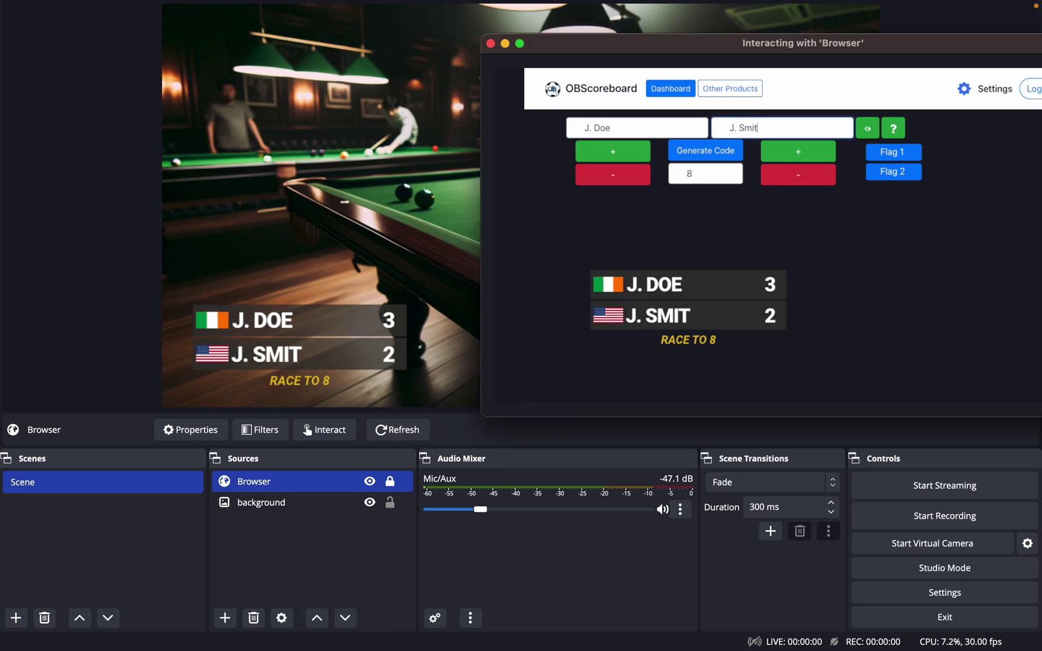
{"action": "type", "text": "h"}
{"action": "left_click_drag", "start_coordinate": [711, 46], "coordinate": [819, 52]}
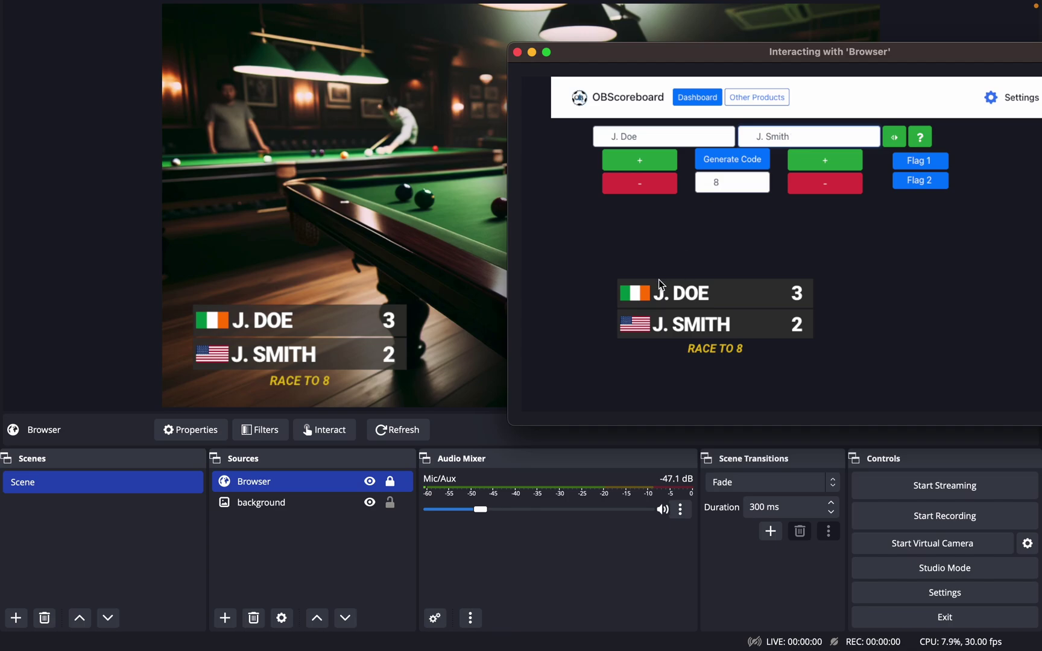
- Generate a remote-control sync code and switch the scoreboard to the horizontal layout
{"action": "left_click", "coordinate": [737, 163]}
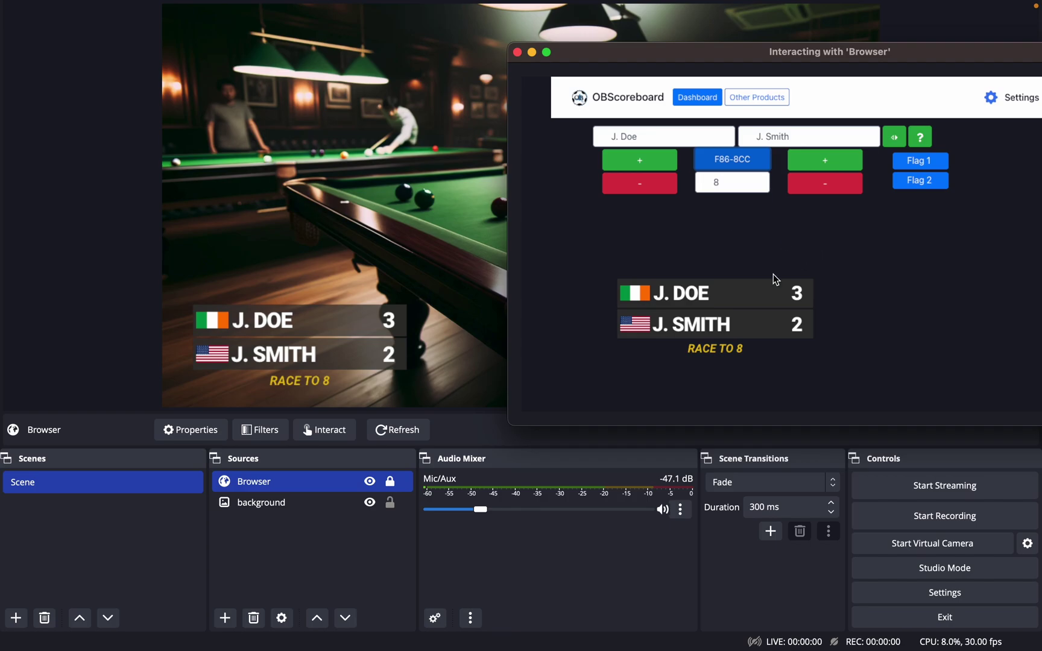
{"action": "left_click", "coordinate": [897, 141]}
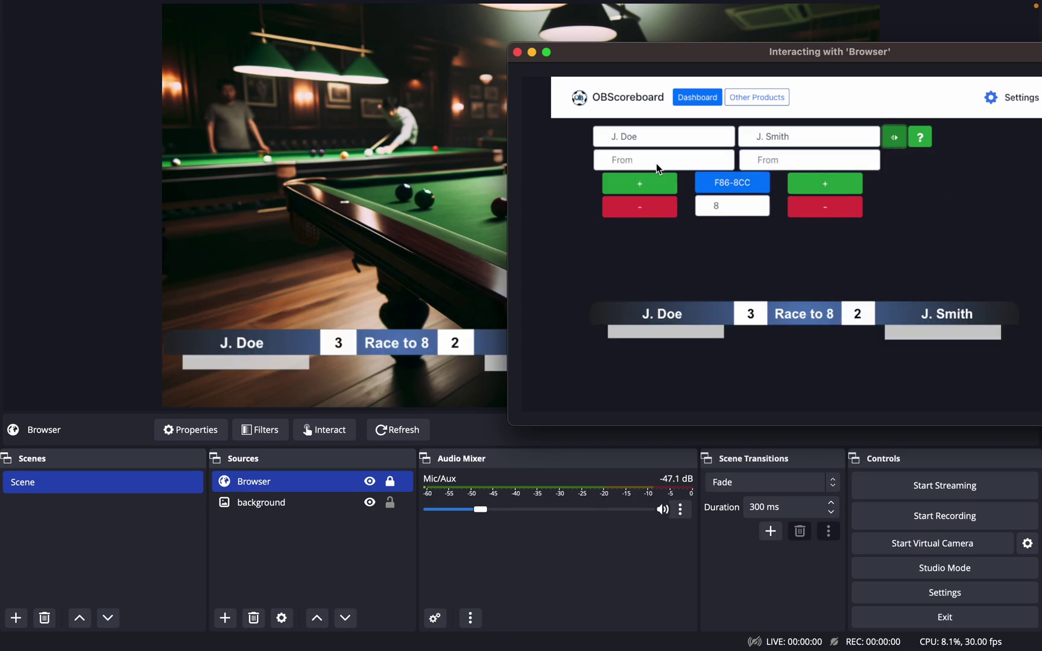
- Enter Ireland and USA as the players' countries and close the interaction window
{"action": "type", "text": "Ireland"}
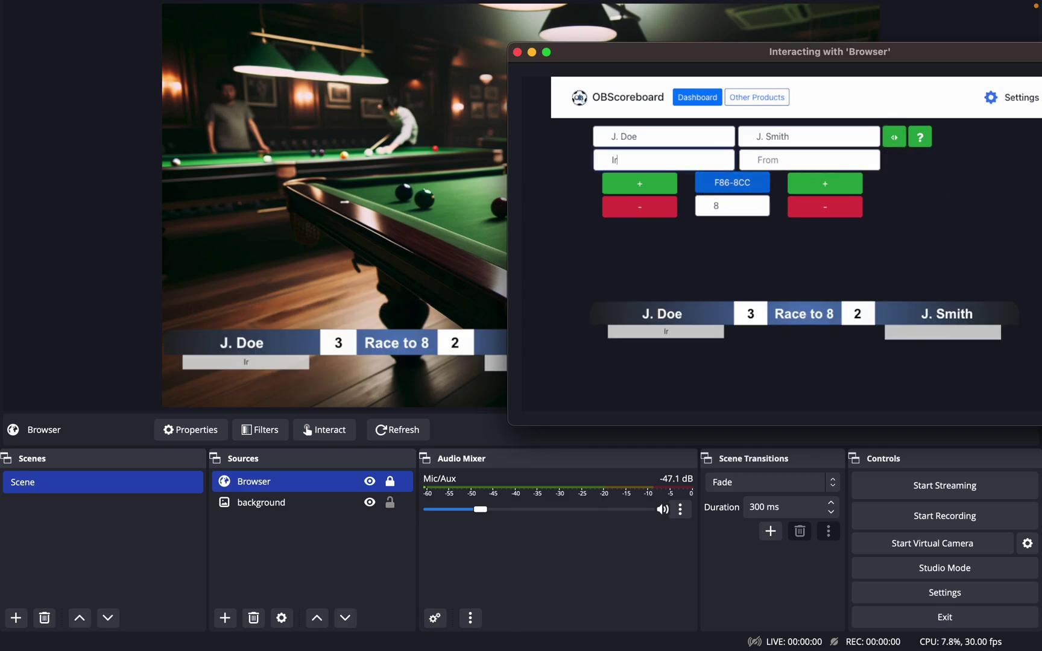
{"action": "left_click", "coordinate": [808, 168]}
{"action": "type", "text": "USA"}
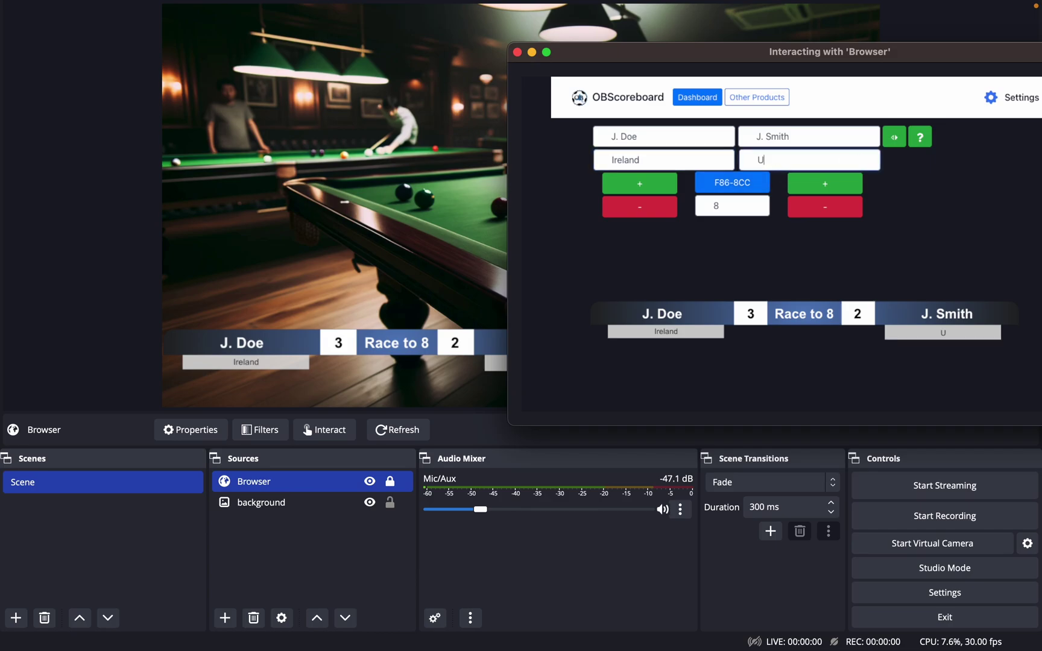
{"action": "left_click", "coordinate": [517, 53]}
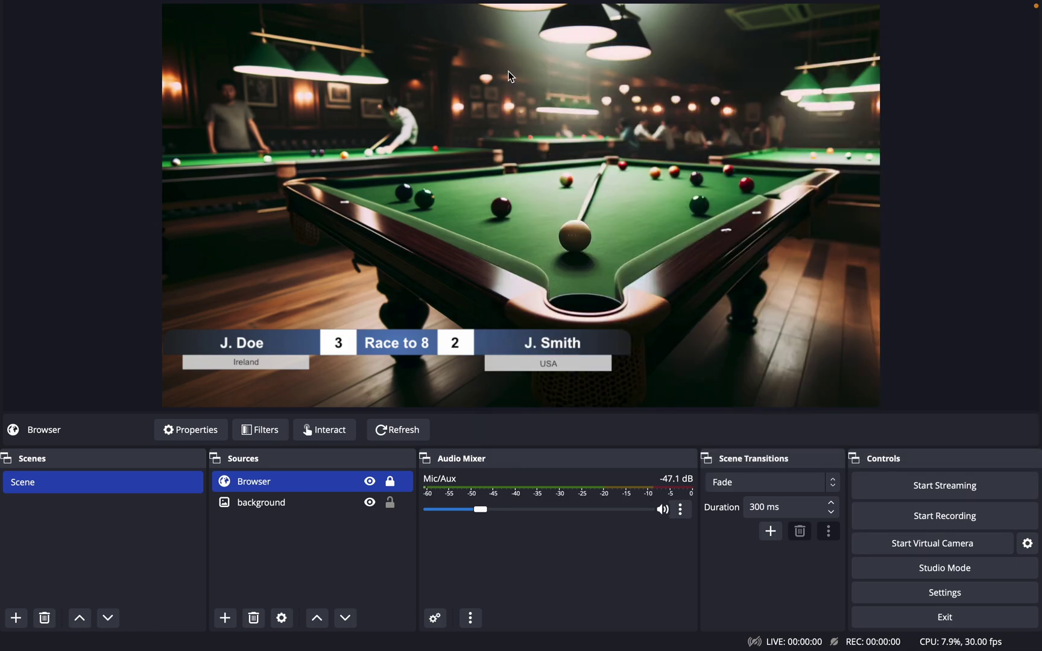
- Unlock the Browser source, centre the scoreboard horizontally, and lock it again
{"action": "left_click", "coordinate": [391, 482]}
{"action": "left_click_drag", "start_coordinate": [410, 337], "coordinate": [562, 338]}
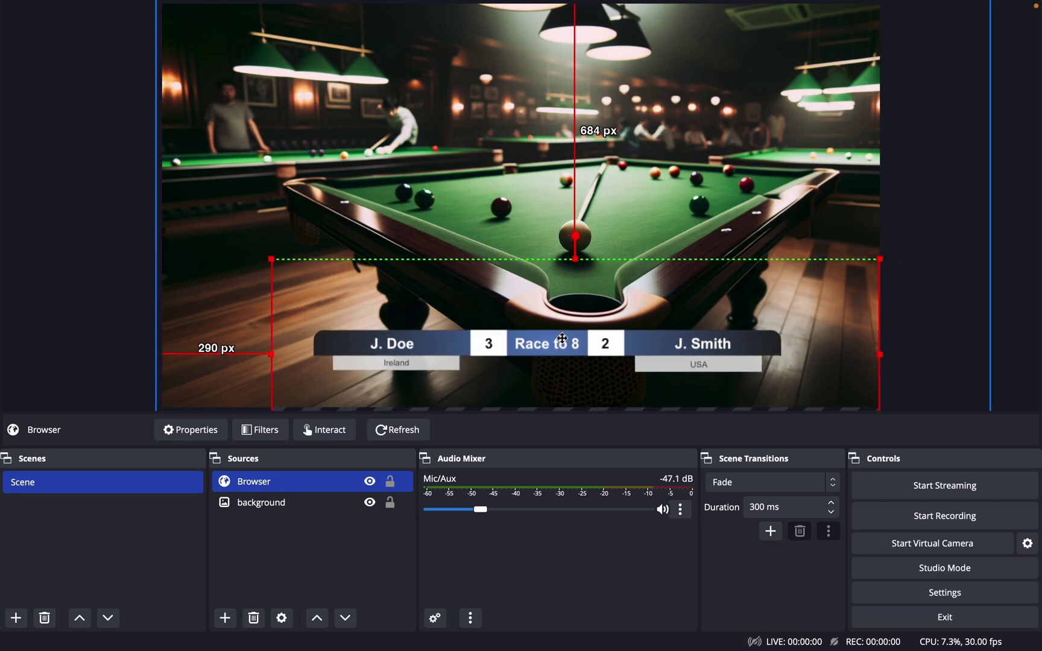
{"action": "left_click", "coordinate": [356, 483]}
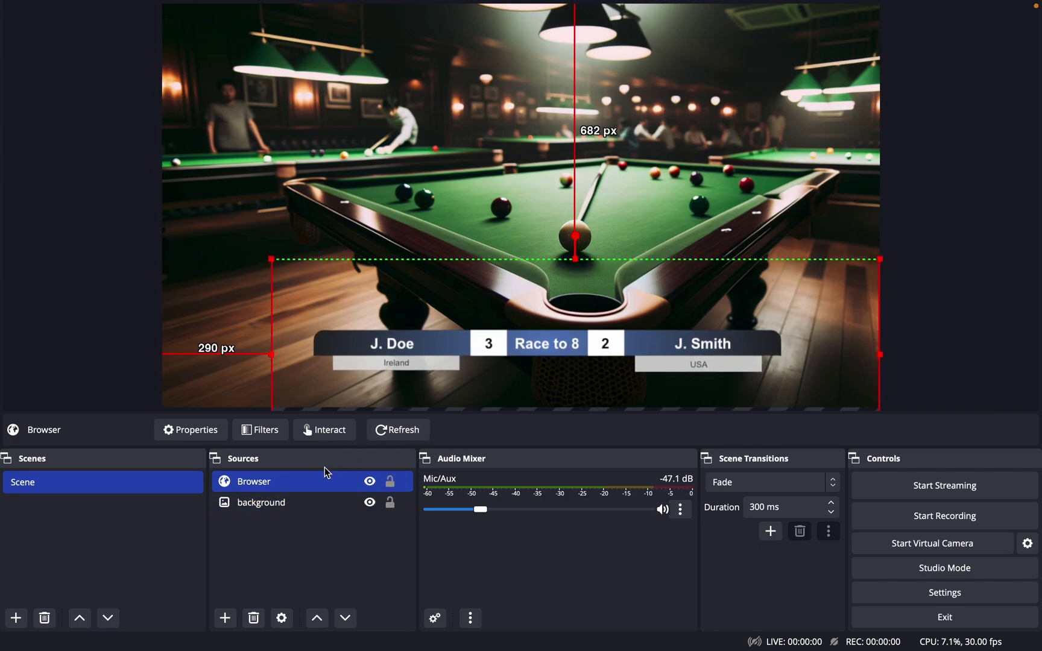
{"action": "left_click", "coordinate": [390, 481]}
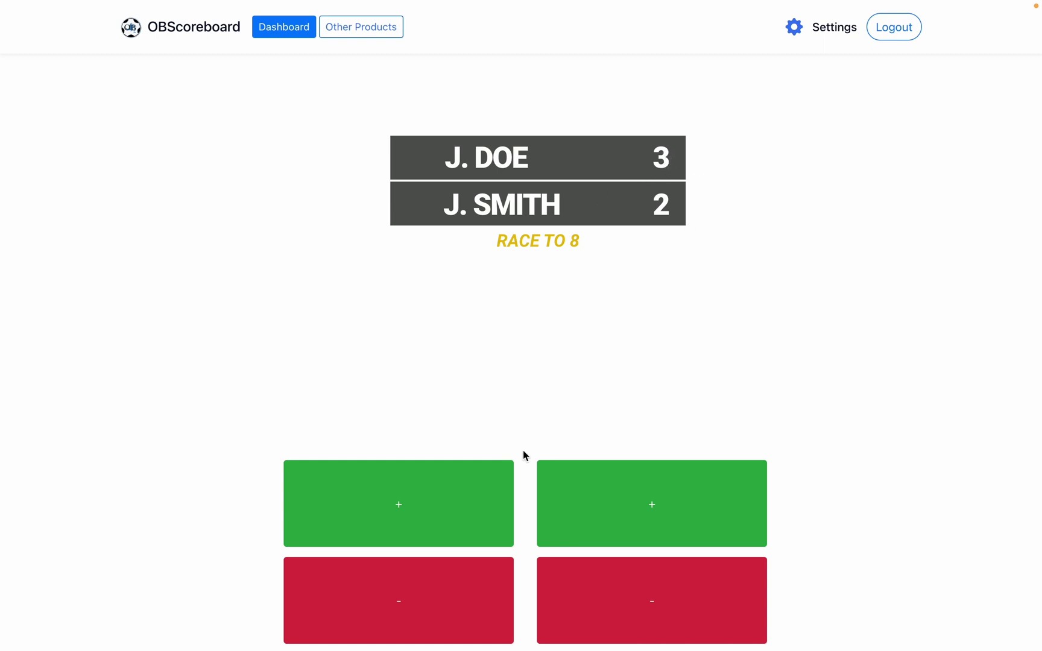
- On the remote, add one frame for the first player and three for the second
{"action": "left_click", "coordinate": [425, 503]}
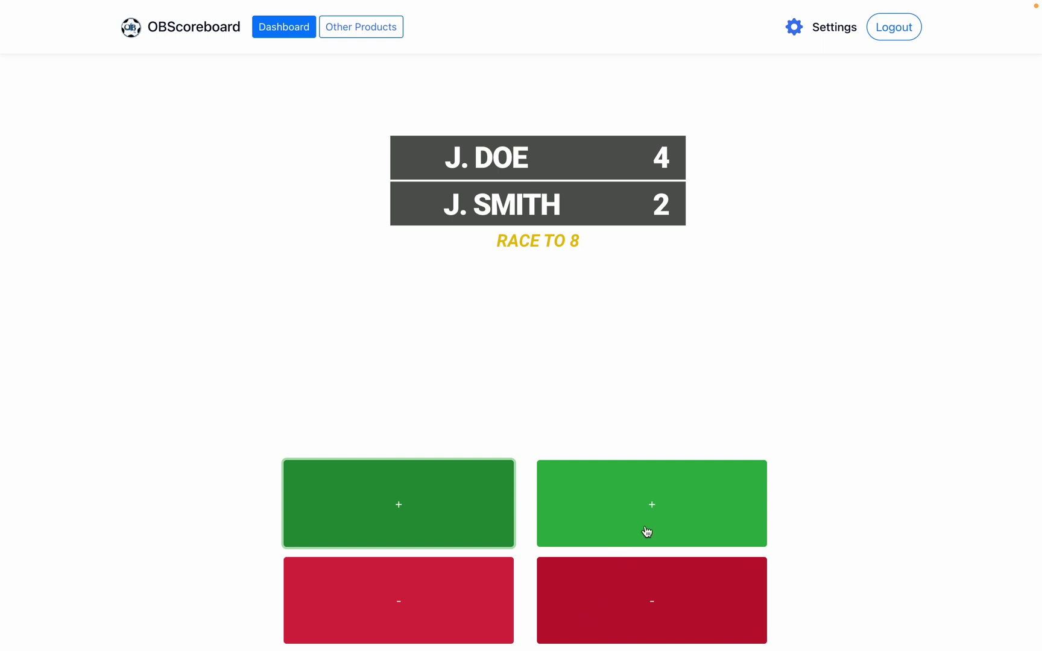
{"action": "left_click", "coordinate": [695, 499]}
{"action": "left_click", "coordinate": [695, 498]}
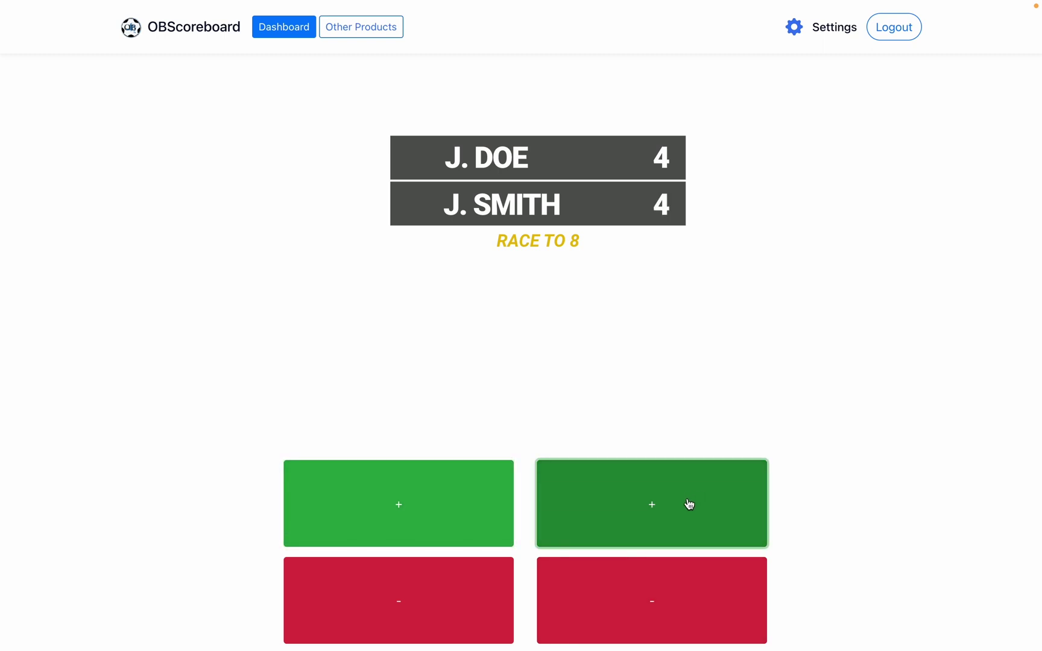
{"action": "left_click", "coordinate": [690, 504]}
{"action": "key", "text": "ctrl+Left"}
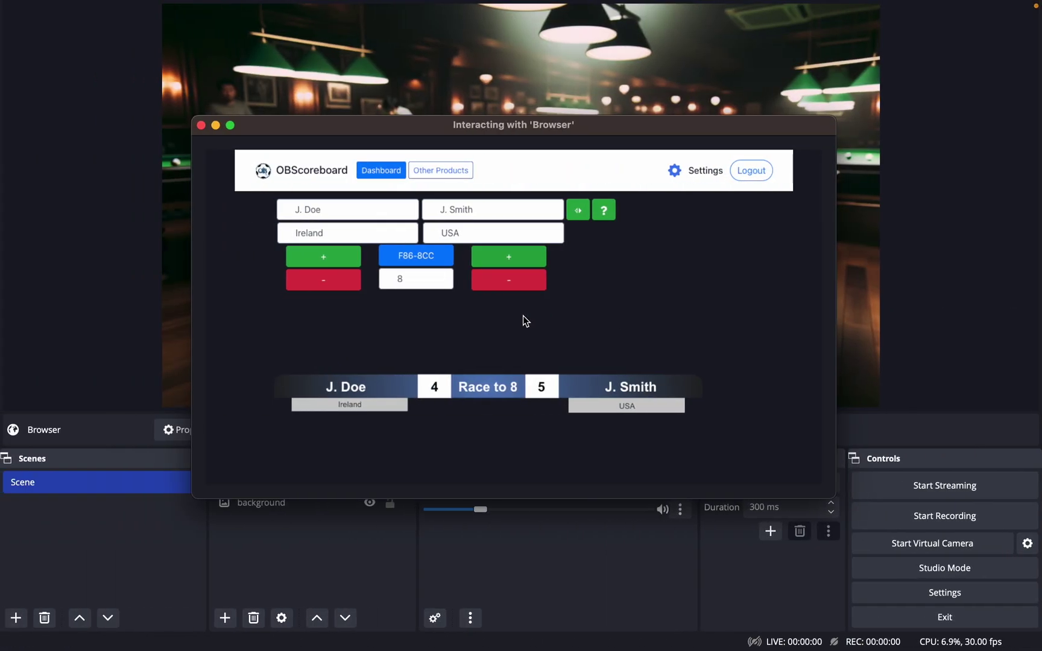
- Close the 'Browser' interaction window to return to the preview showing the 4–5 scoreboard
{"action": "left_click", "coordinate": [202, 127]}
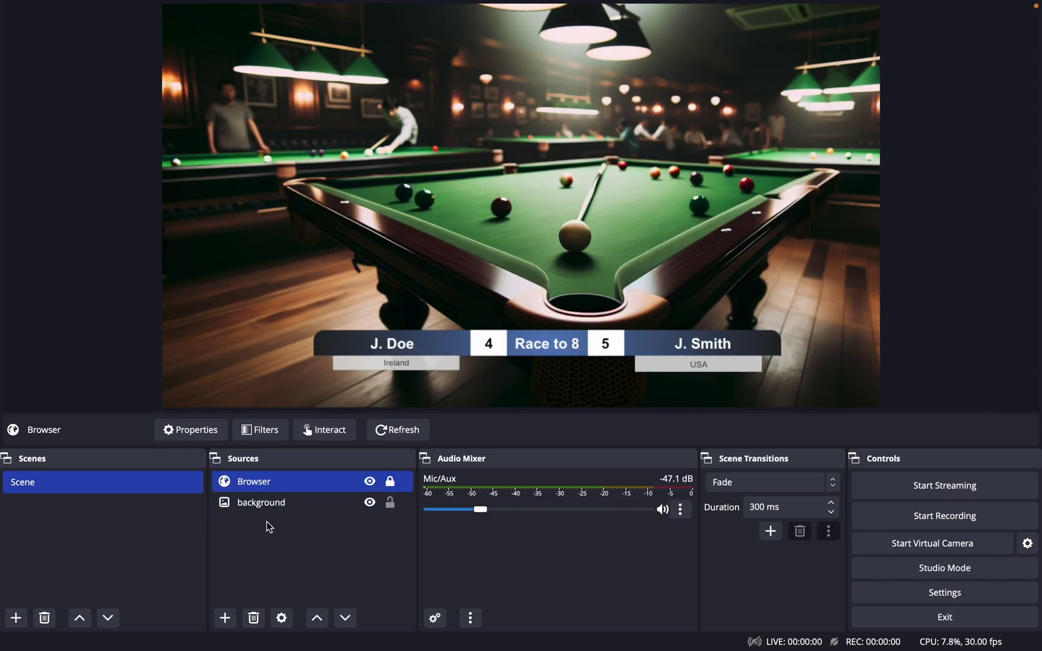